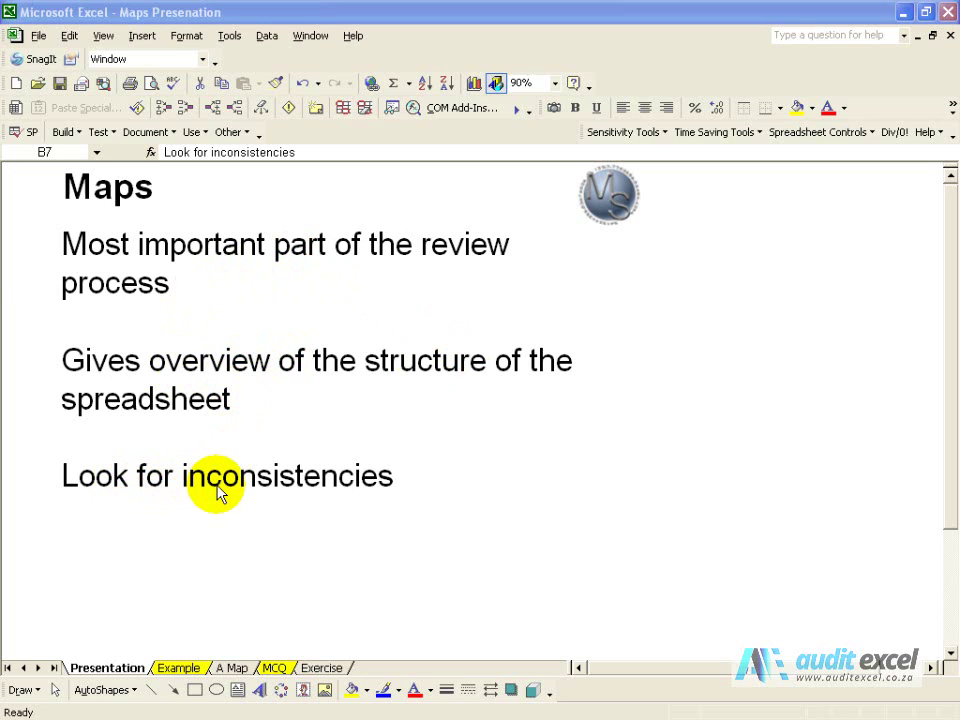
Generate a Maps report for the Example sheet using Selected sheets, with the General tests and Calculation tests reports turned off.
key("ctrl+Page_Down")
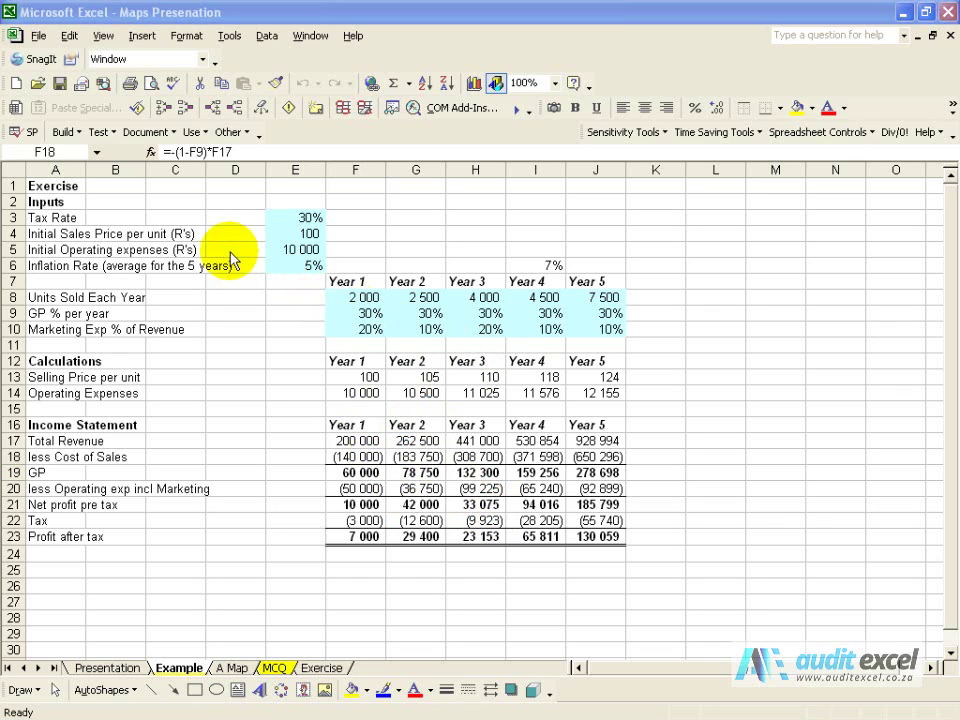
left_click(103, 132)
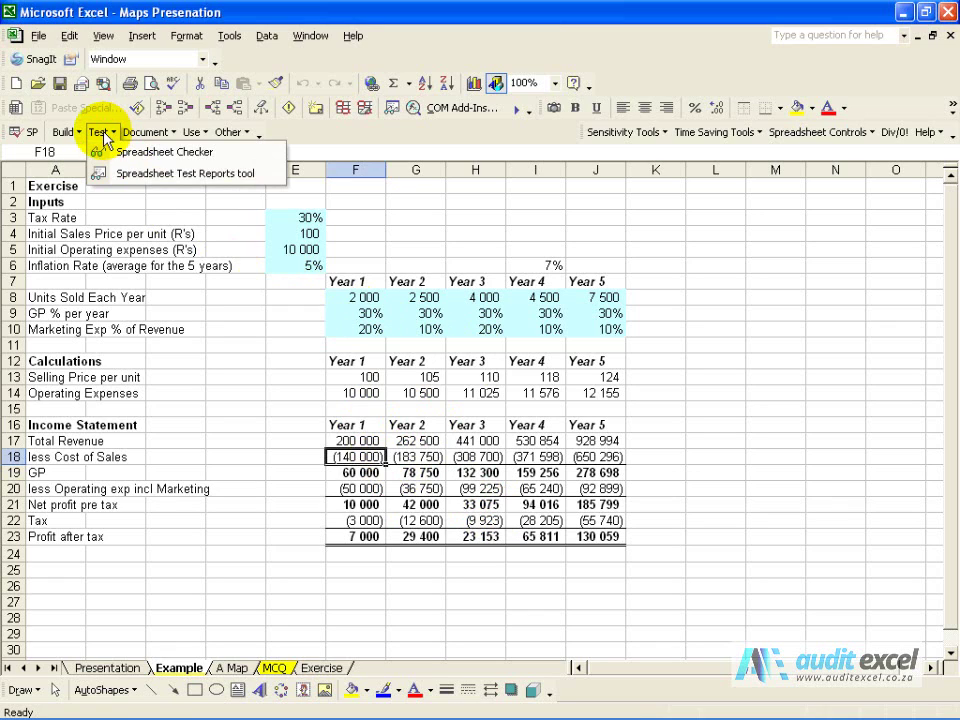
left_click(137, 177)
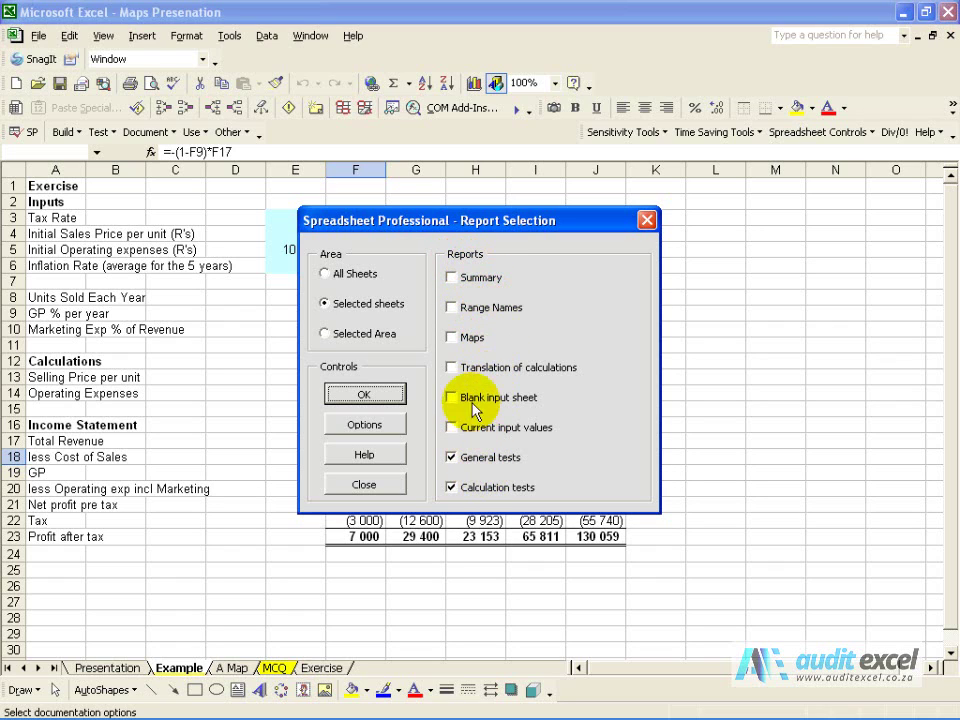
left_click(453, 341)
left_click(451, 457)
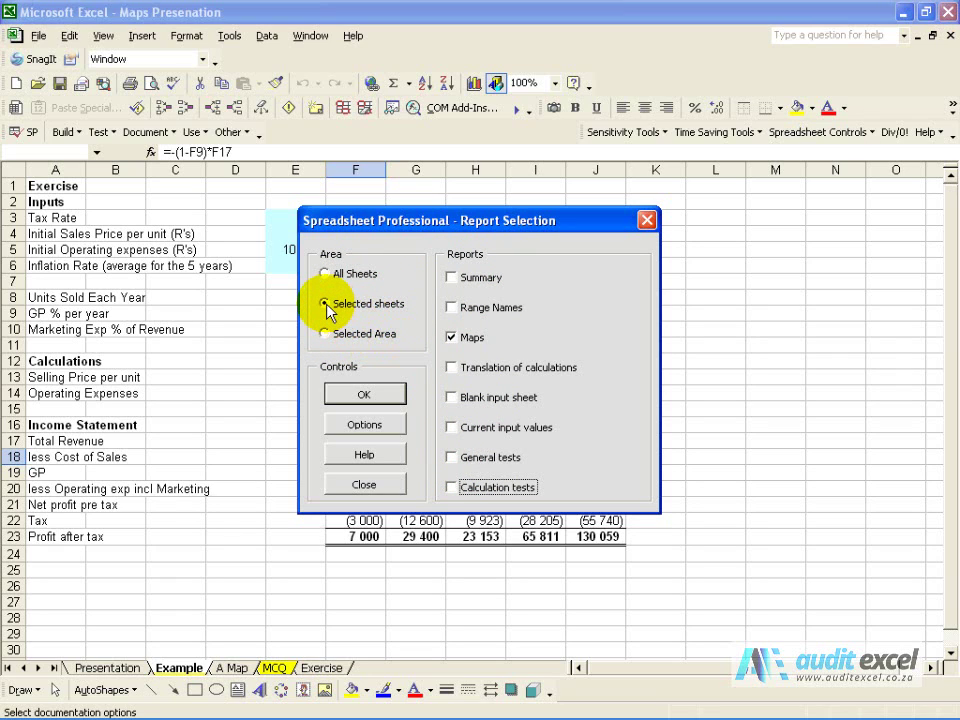
left_click(366, 394)
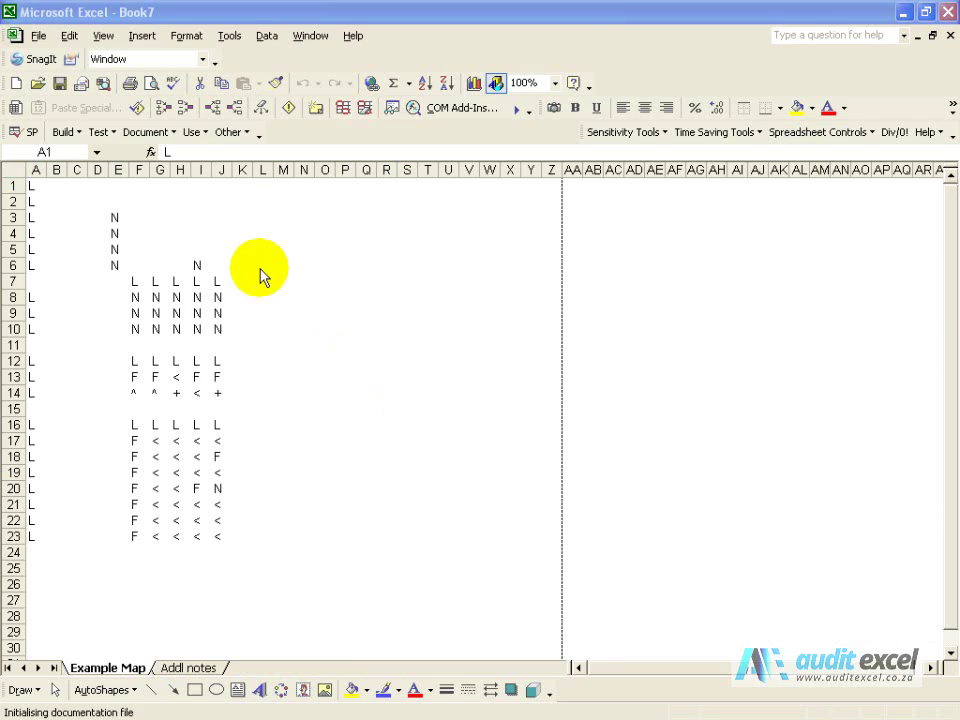
Open the Spreadsheet Documentor's report selection to view its Maps option, and close it without running a report.
left_click(157, 133)
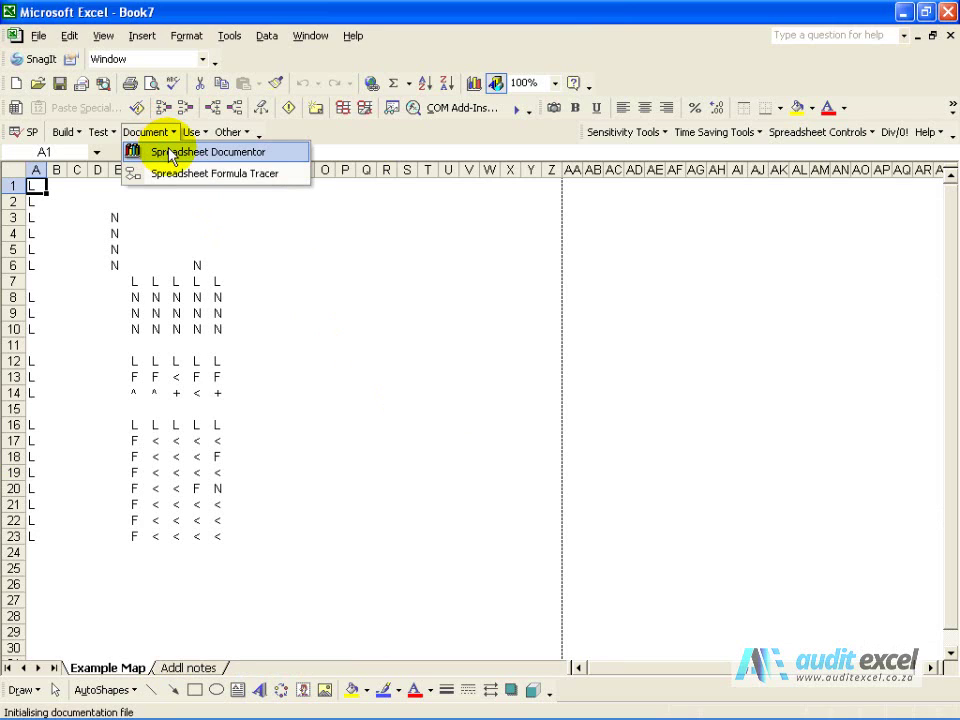
left_click(171, 153)
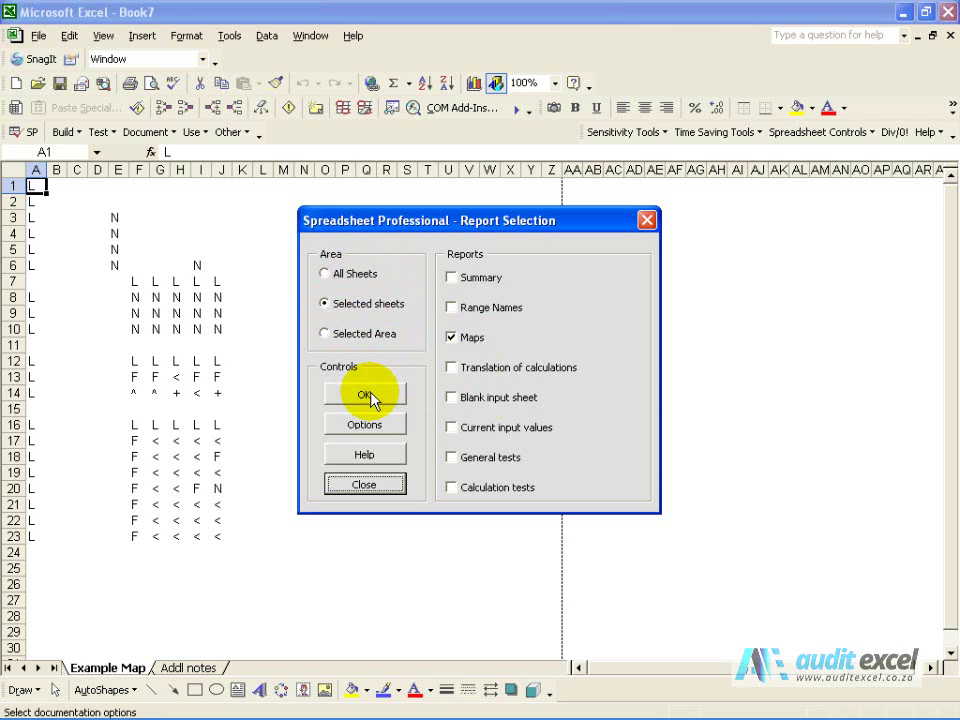
left_click(382, 484)
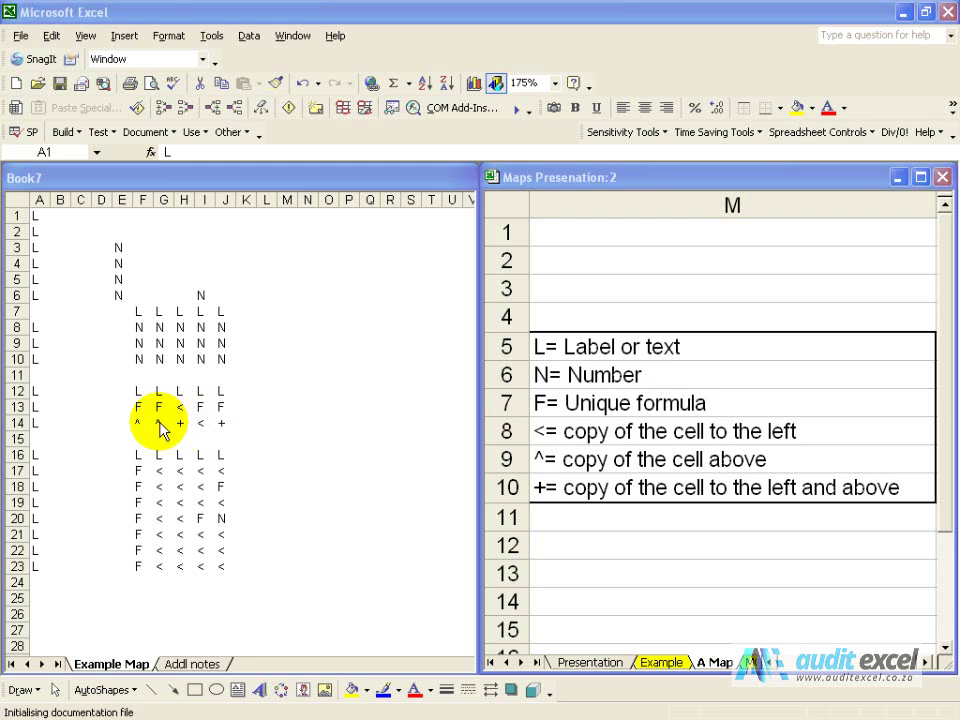
Inspect the Example sheet beside the map, checking the label in A1, the tax rate in E3 and the Cost of Sales formula in F18.
key("ctrl+w")
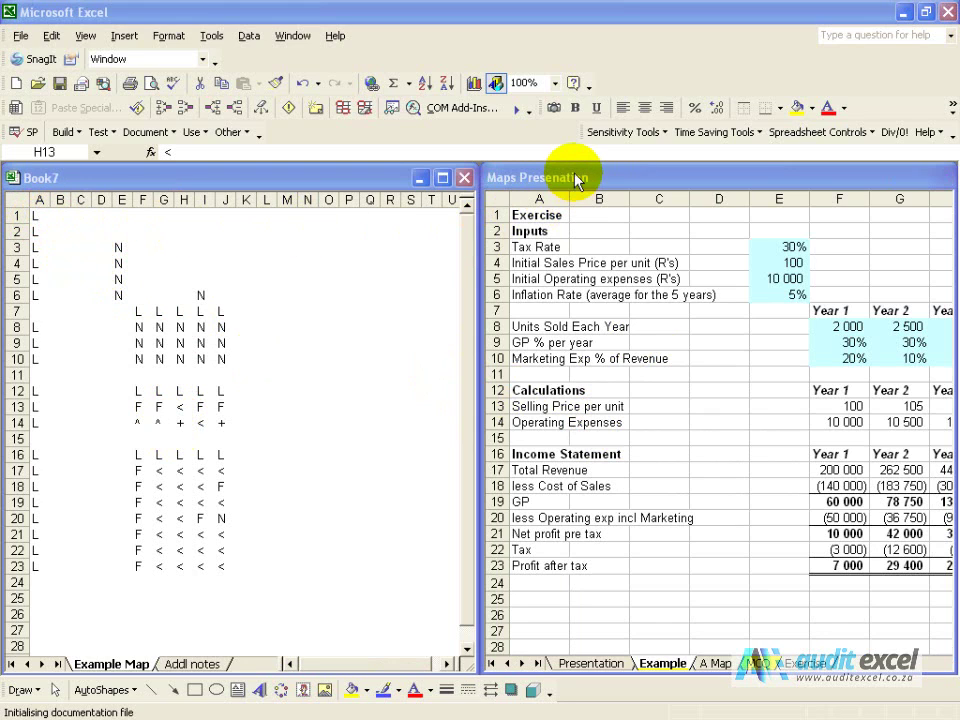
left_click(522, 178)
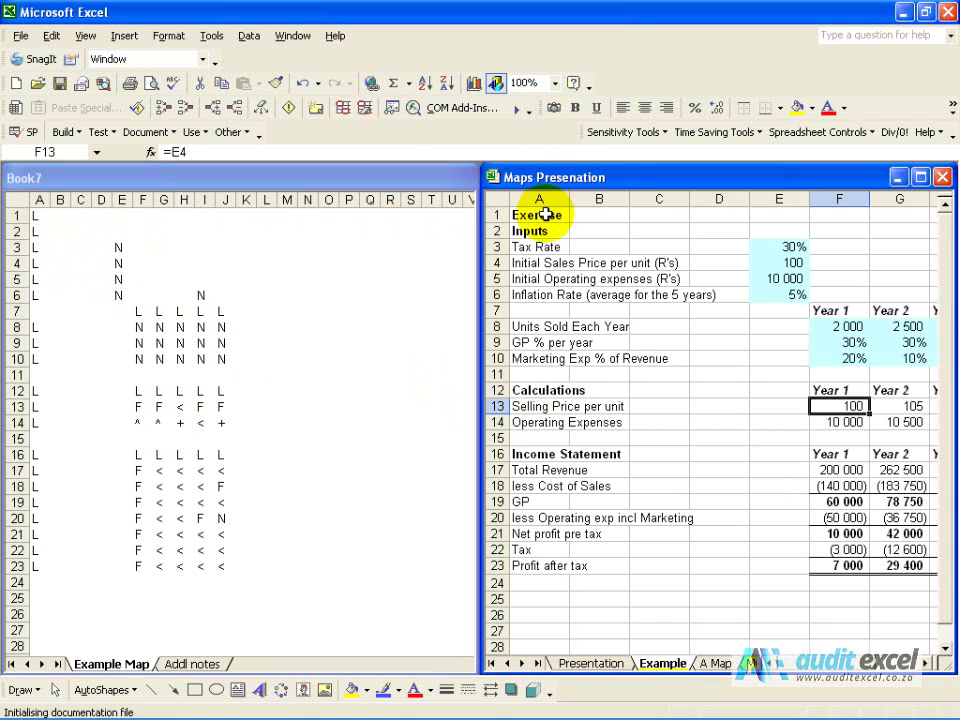
left_click(545, 217)
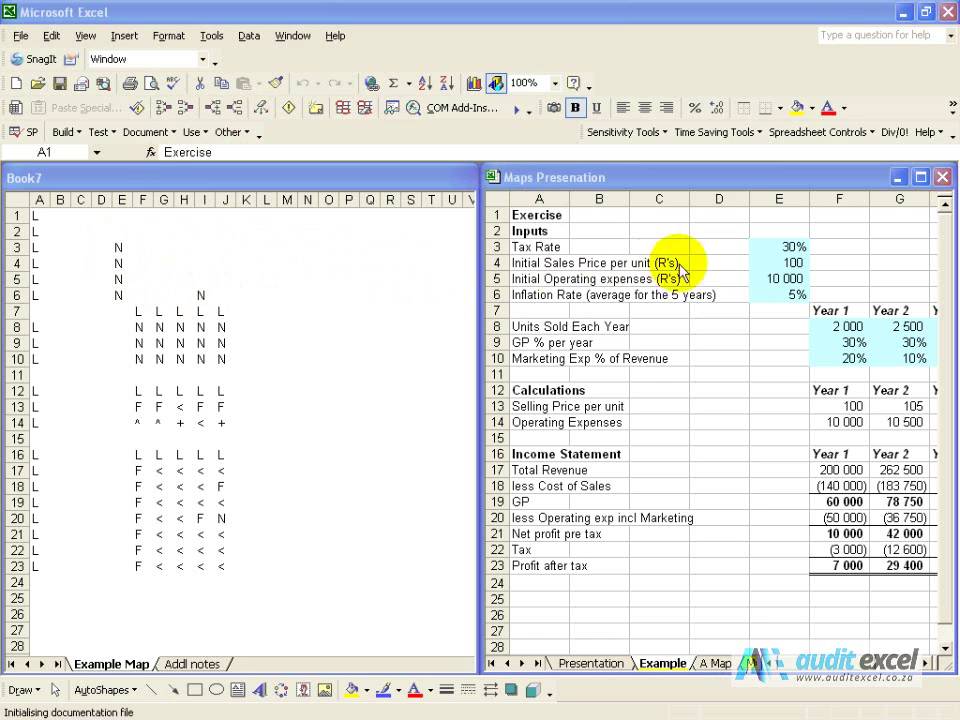
left_click(789, 245)
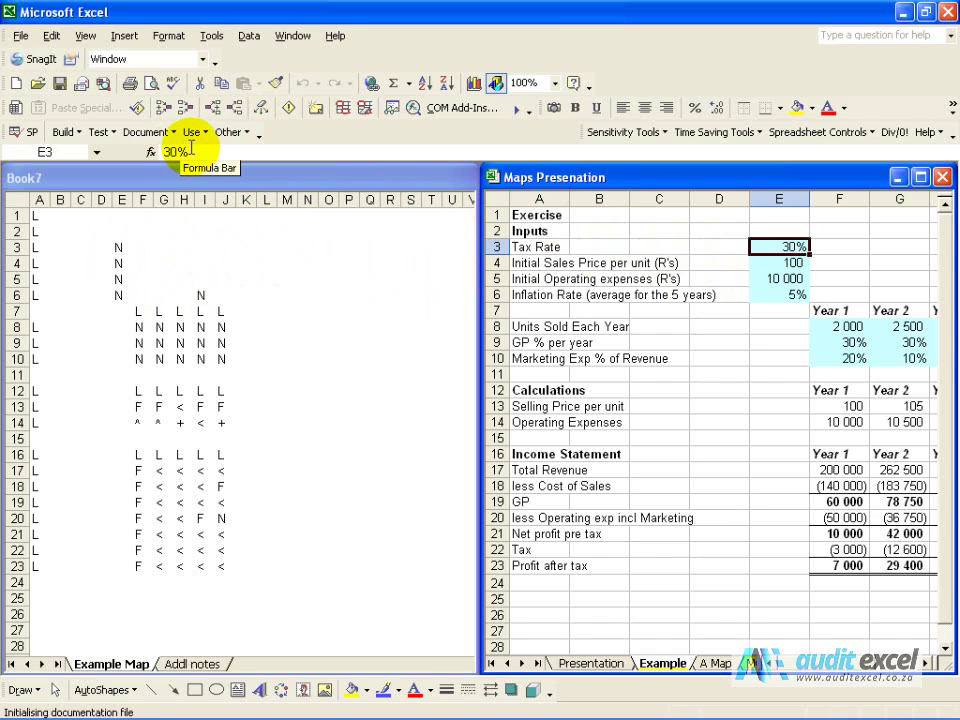
key("ctrl+F6")
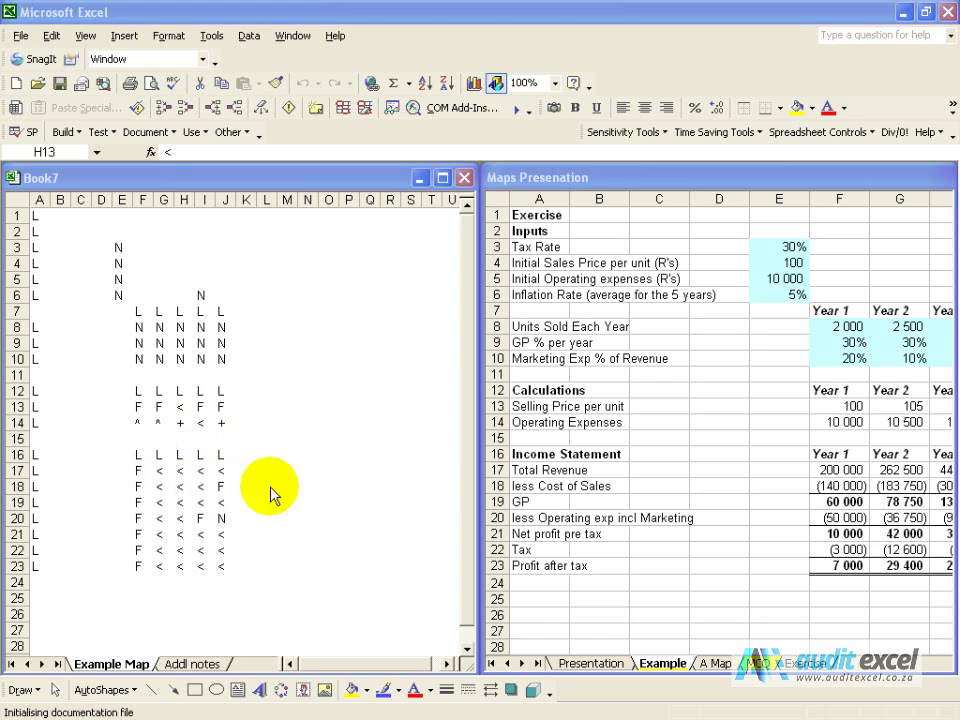
left_click(842, 490)
left_click(844, 487)
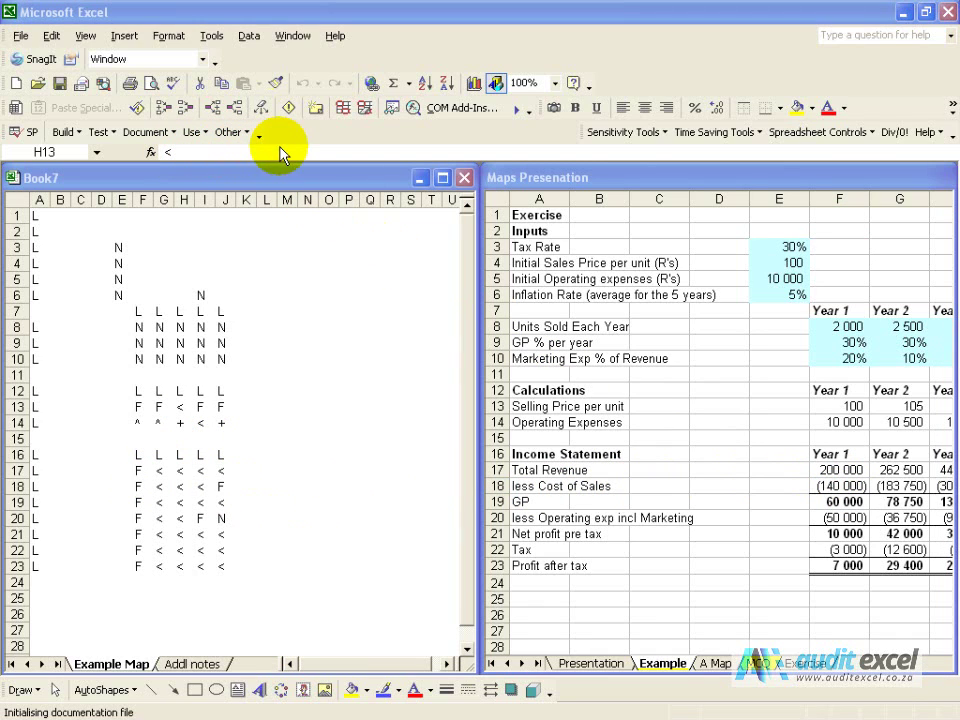
Compare the Year 2 and Year 1 Total Revenue formulas by tracing the precedents of G17 and F17, and remove all arrows.
left_click(161, 469)
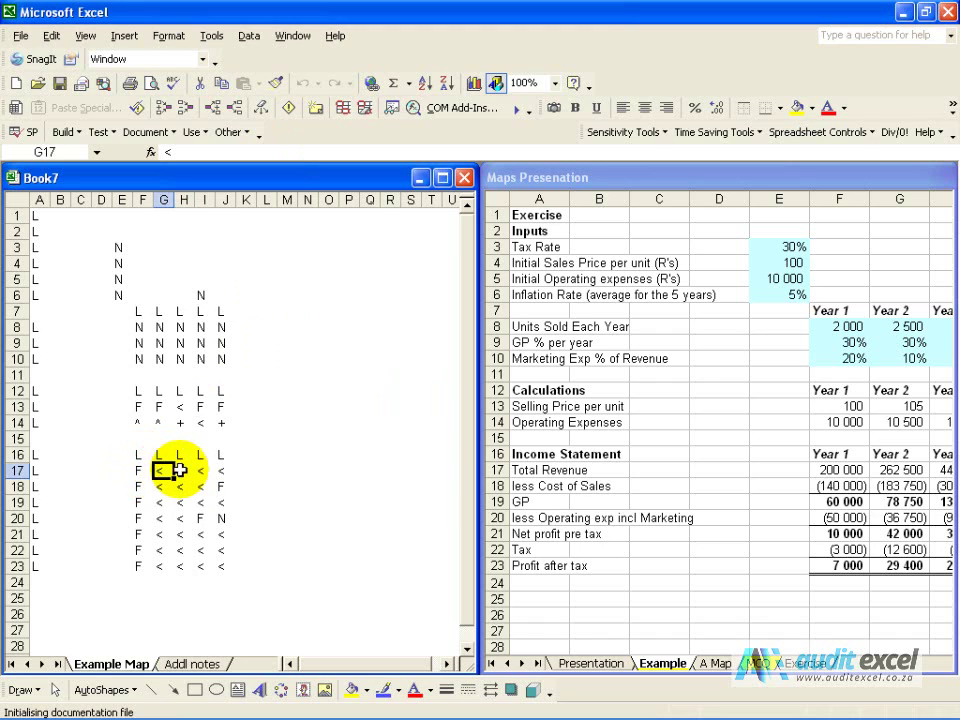
left_click(898, 471)
left_click(895, 470)
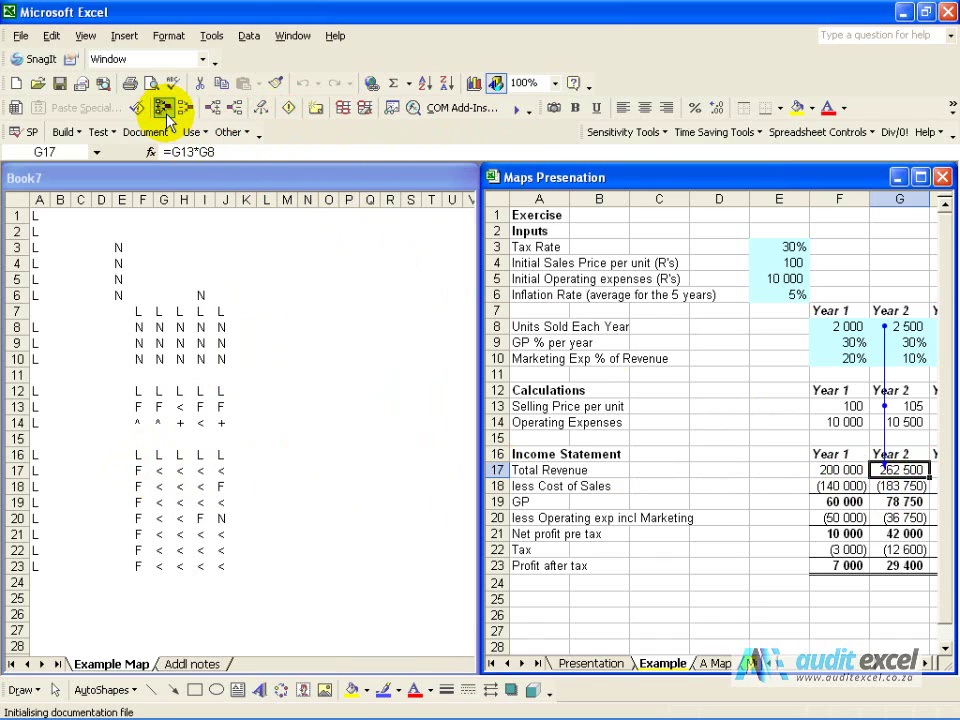
left_click(843, 466)
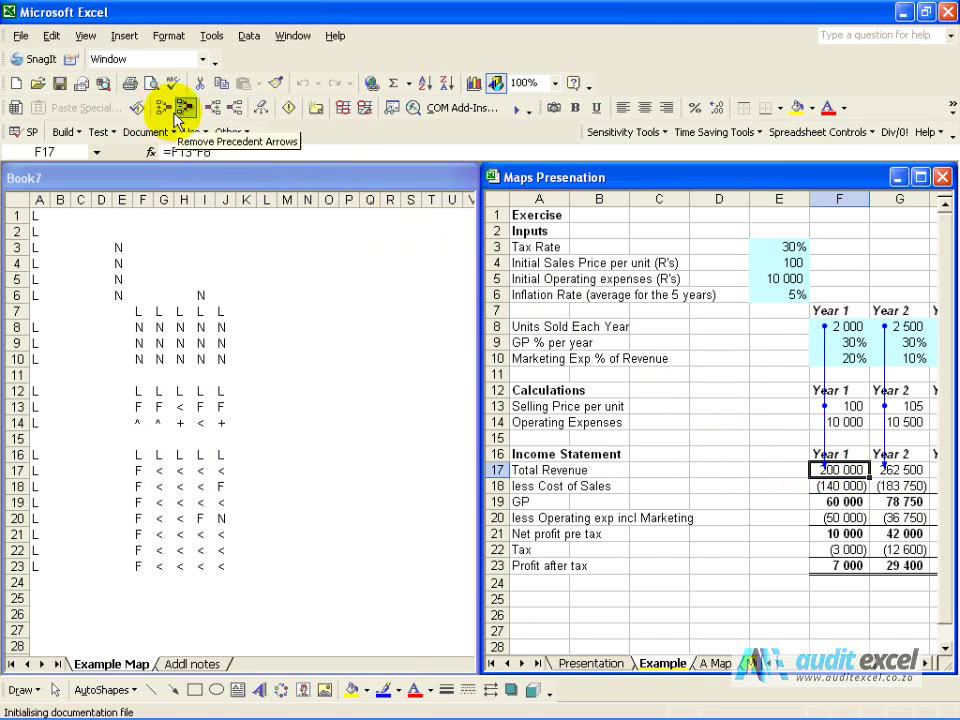
left_click(259, 108)
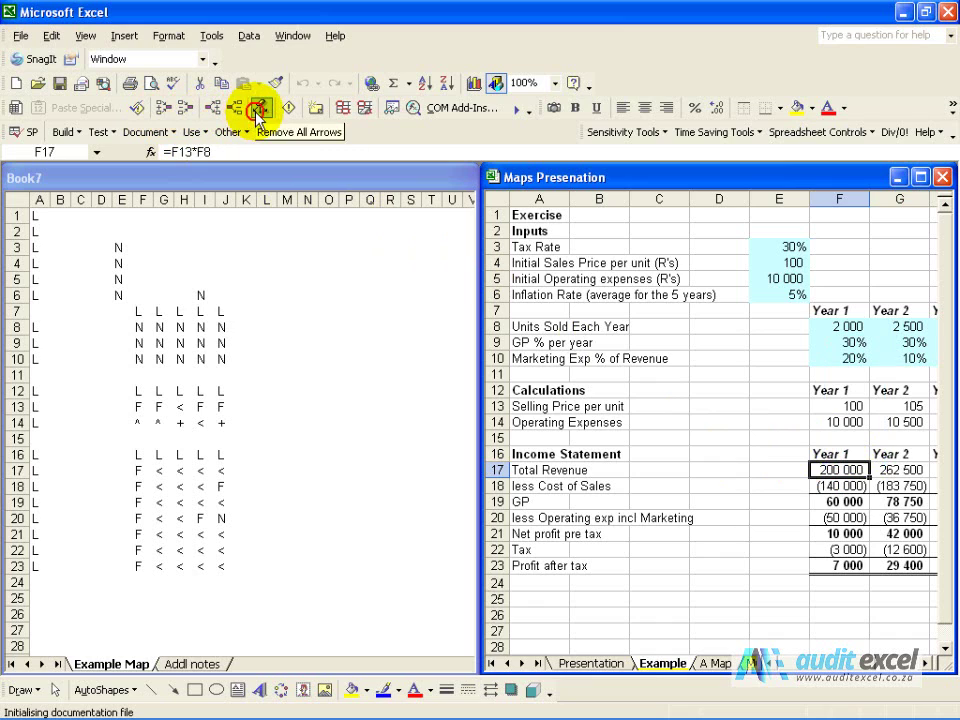
left_click(272, 257)
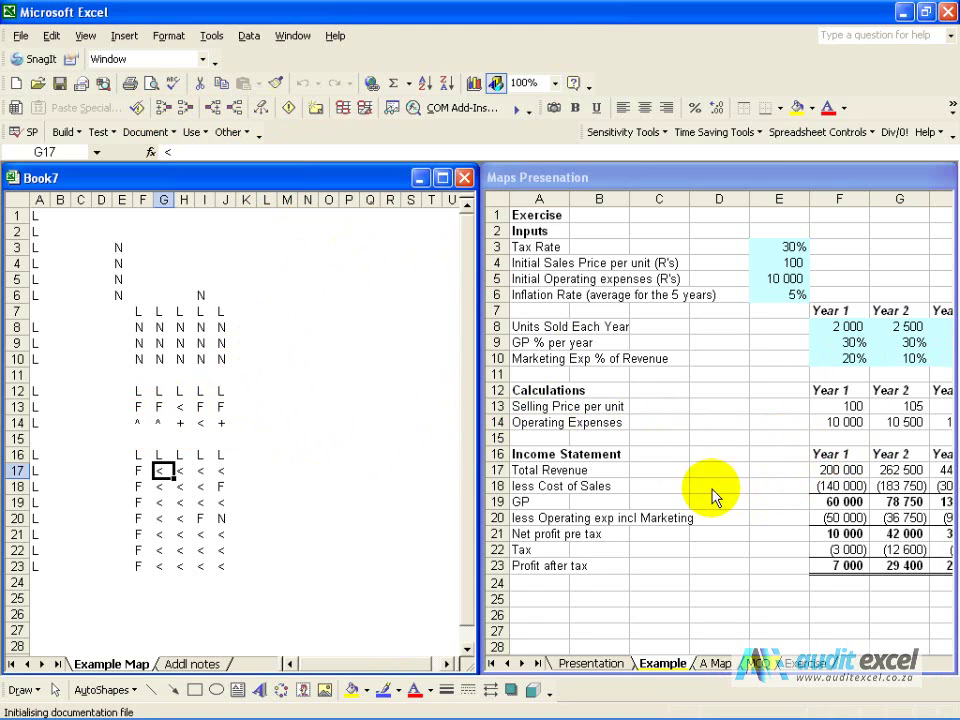
Trace the precedents of Year 1 Operating Expenses in F14 and Selling Price per unit in F13 on the Example sheet.
left_click(840, 421)
left_click(840, 421)
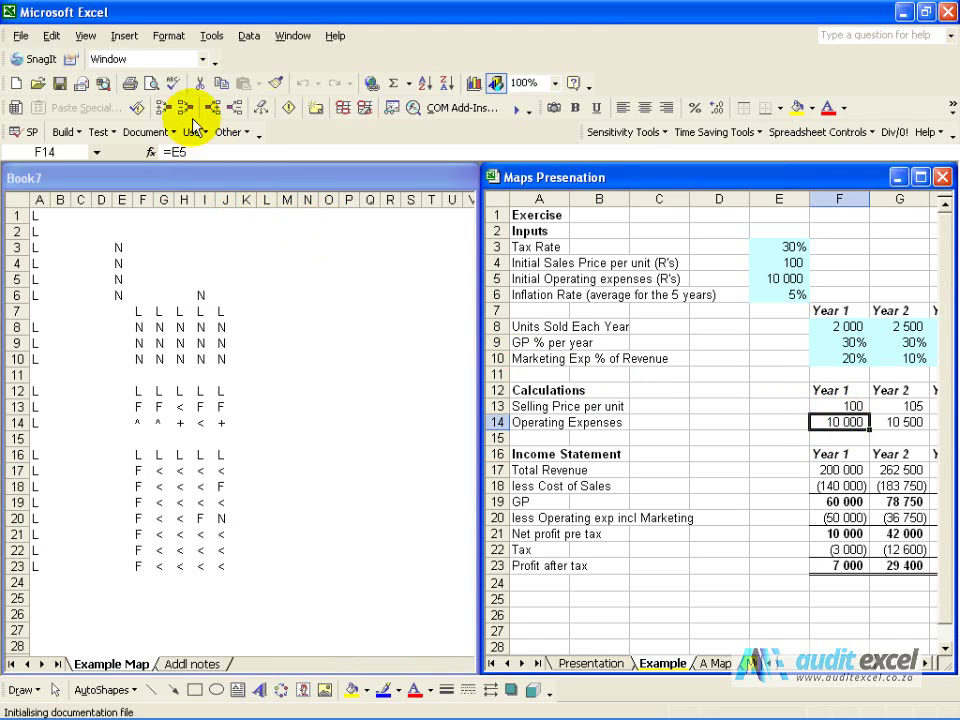
left_click(849, 405)
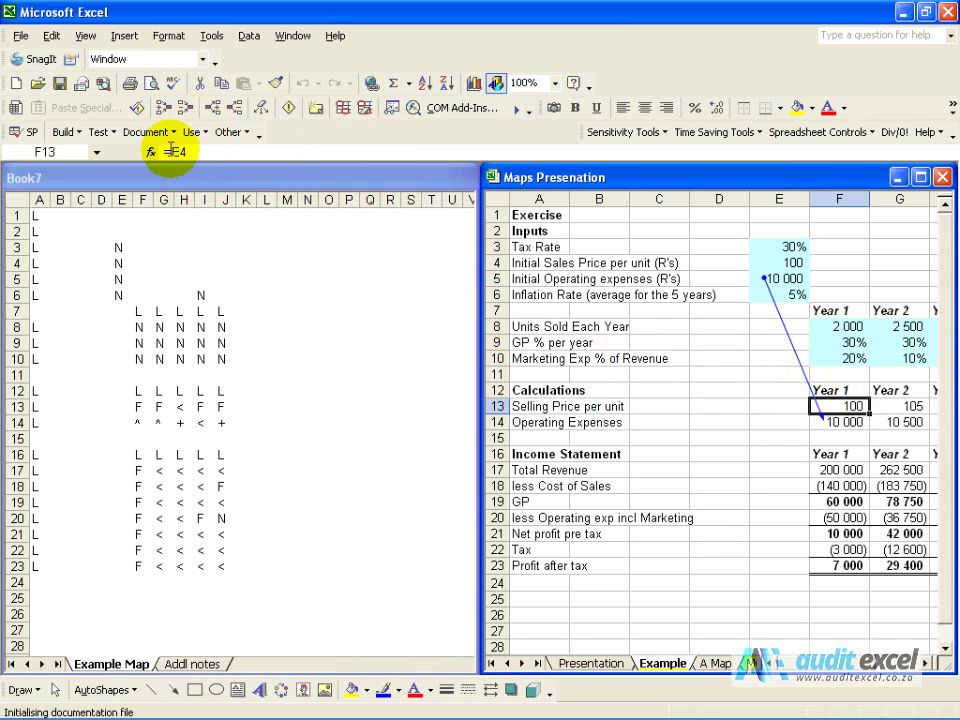
left_click(170, 113)
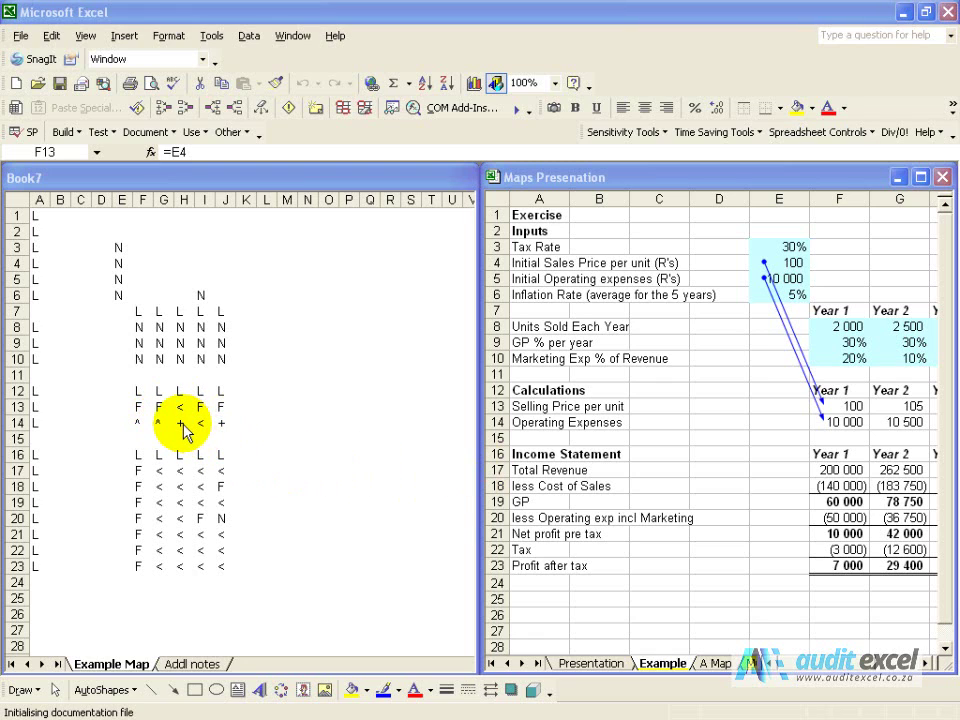
Clear the existing arrows, trace the precedents of the Year 3 formulas in H14 and H13, and remove all arrows.
left_click(928, 664)
left_click(928, 664)
left_click(928, 664)
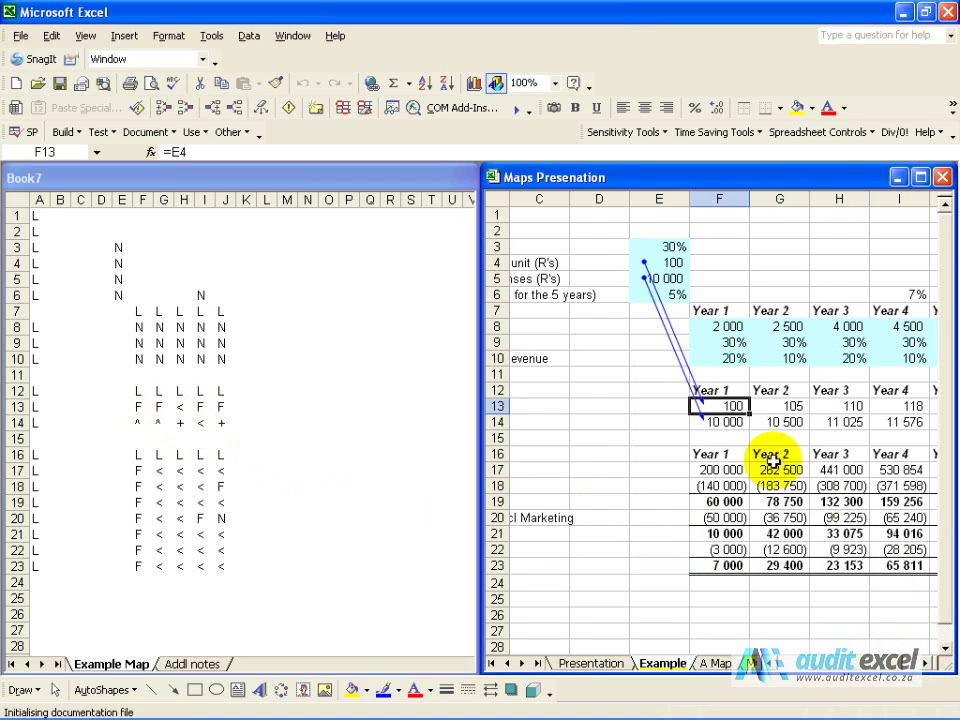
left_click(840, 419)
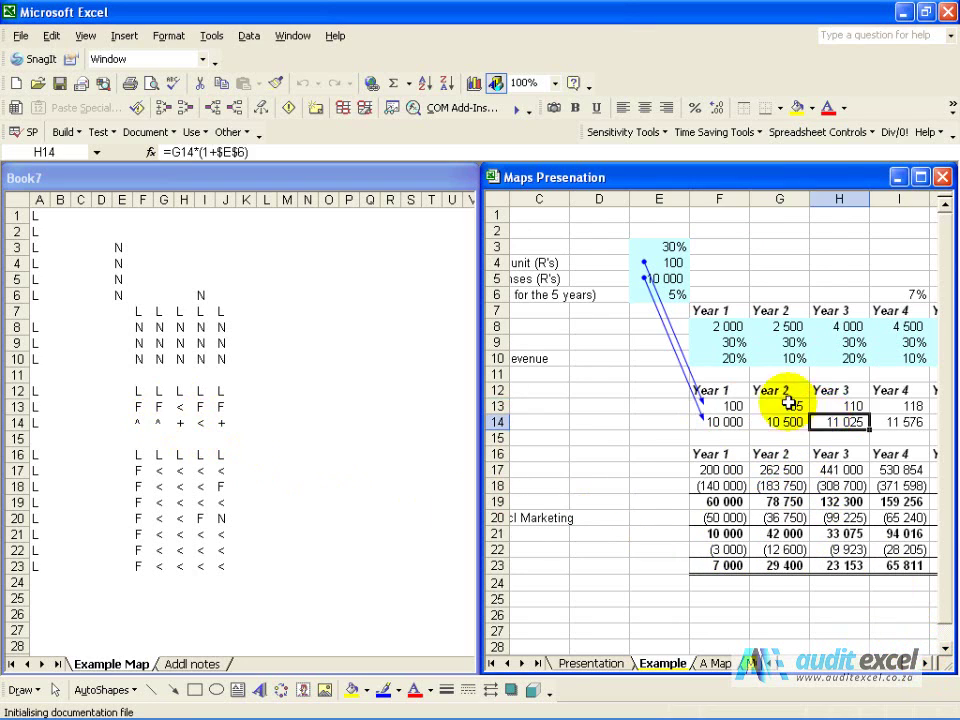
left_click(262, 108)
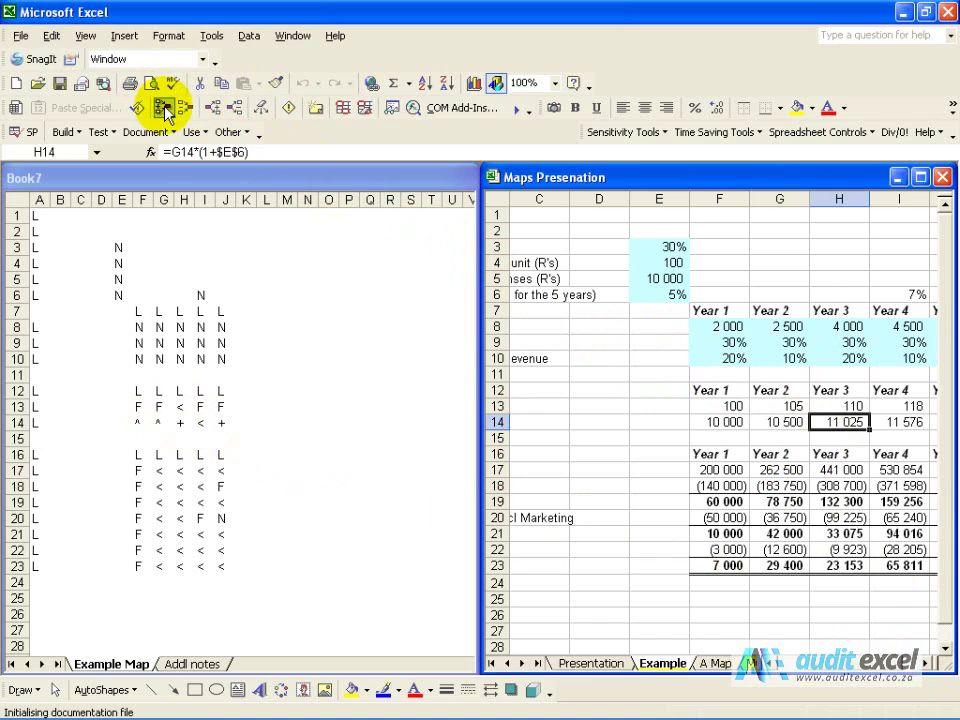
left_click(834, 404)
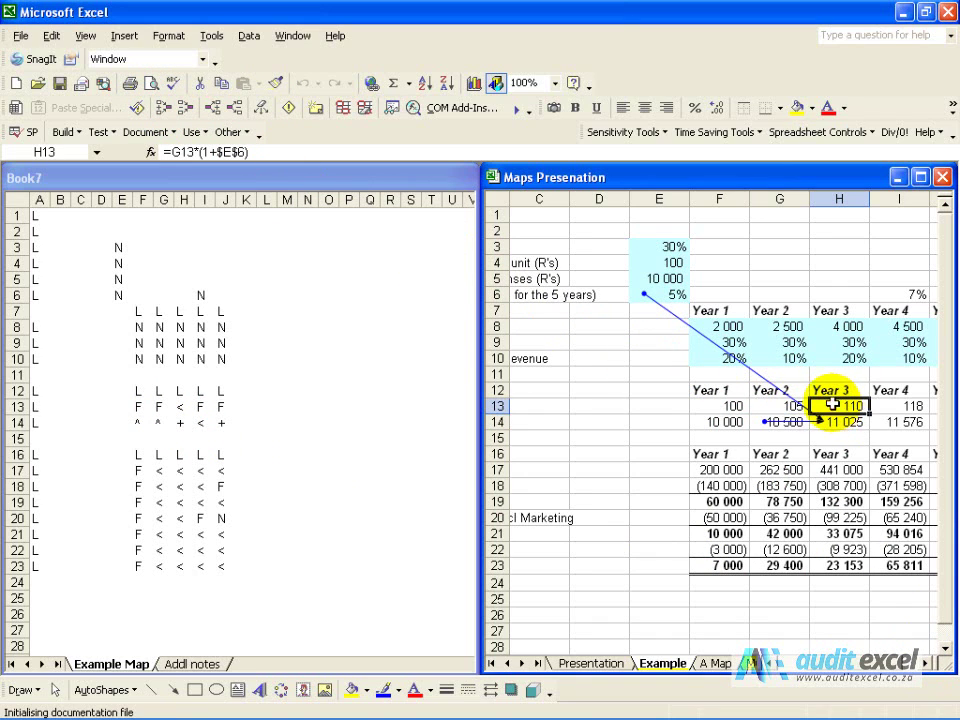
left_click(158, 107)
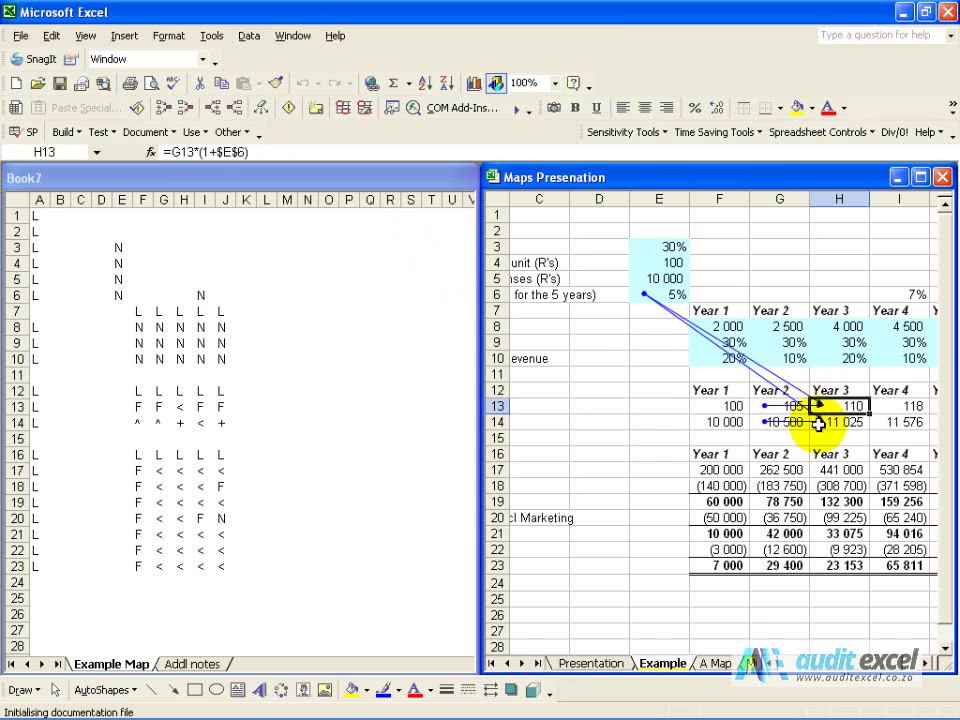
left_click(259, 107)
Trace the precedents of Year 2 Operating Expenses in G14, and remove all arrows.
left_click(791, 421)
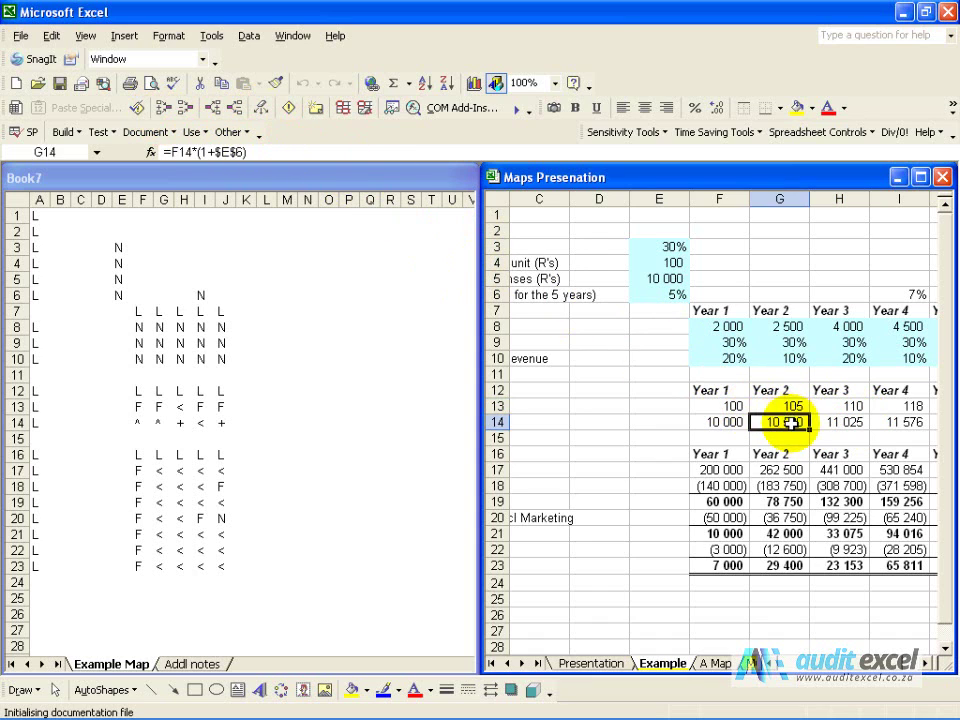
left_click(162, 108)
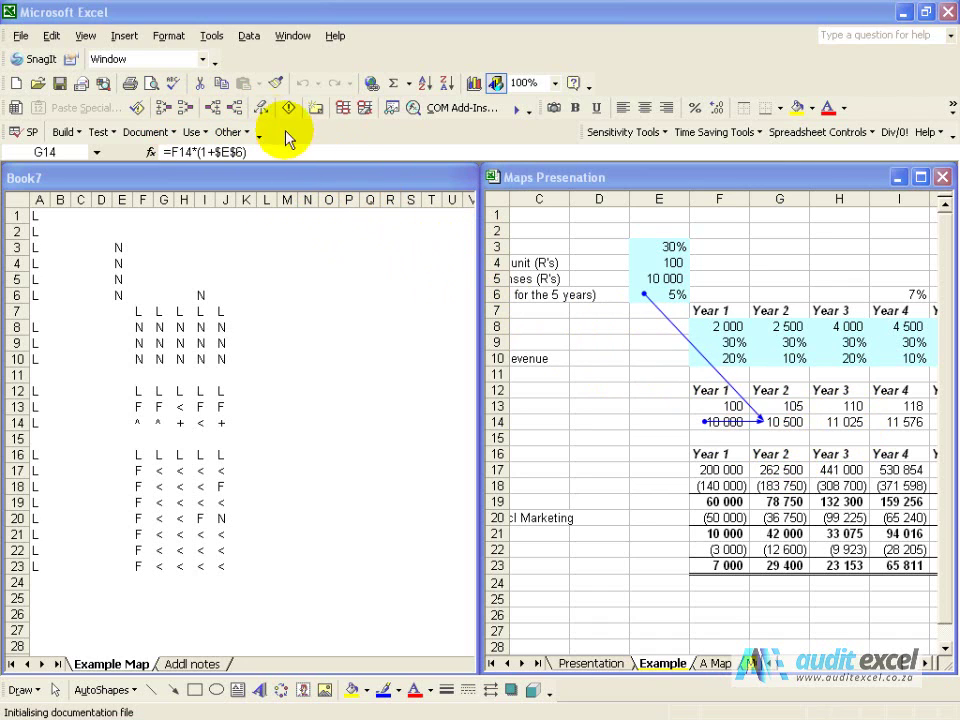
left_click(258, 108)
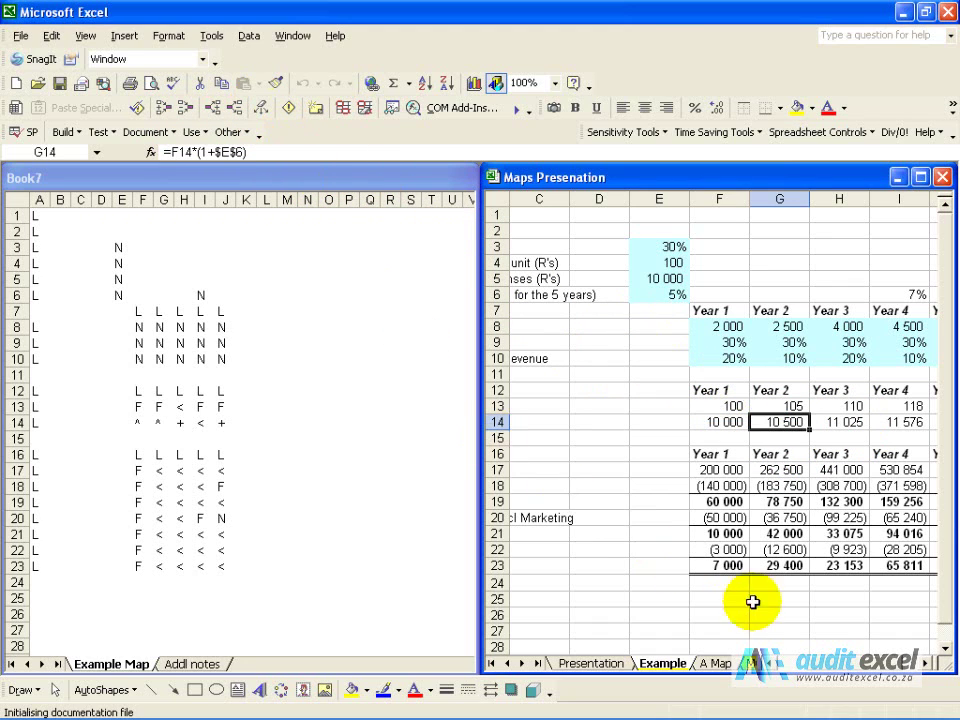
scroll(760, 602, "left", 2)
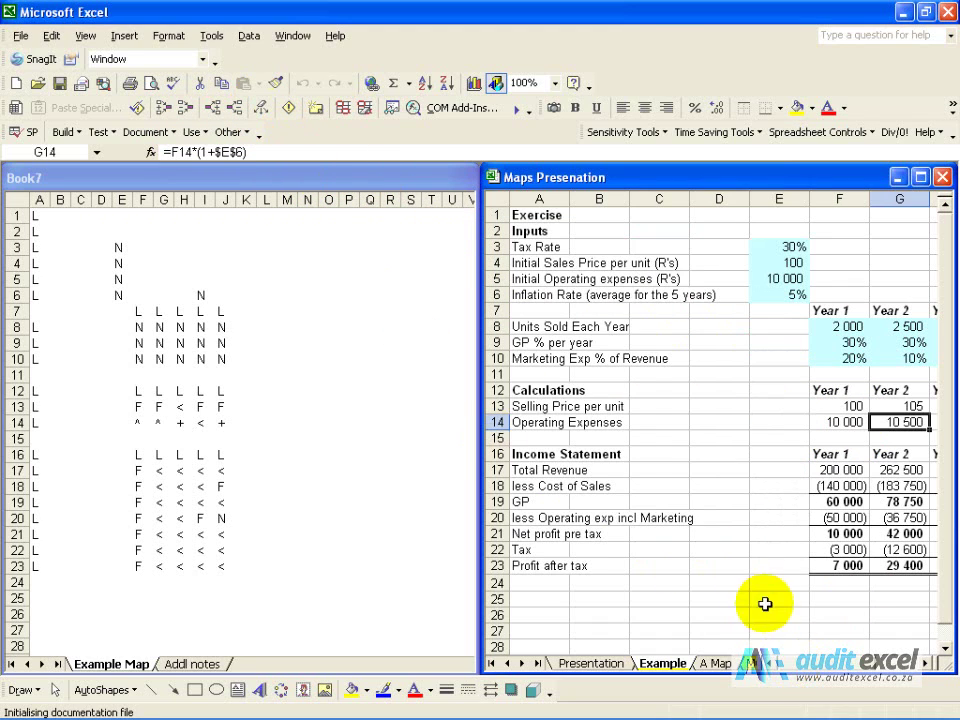
Fill the Selling Price per unit codes in F13:J13 on the Example Map sheet with yellow.
left_click(372, 510)
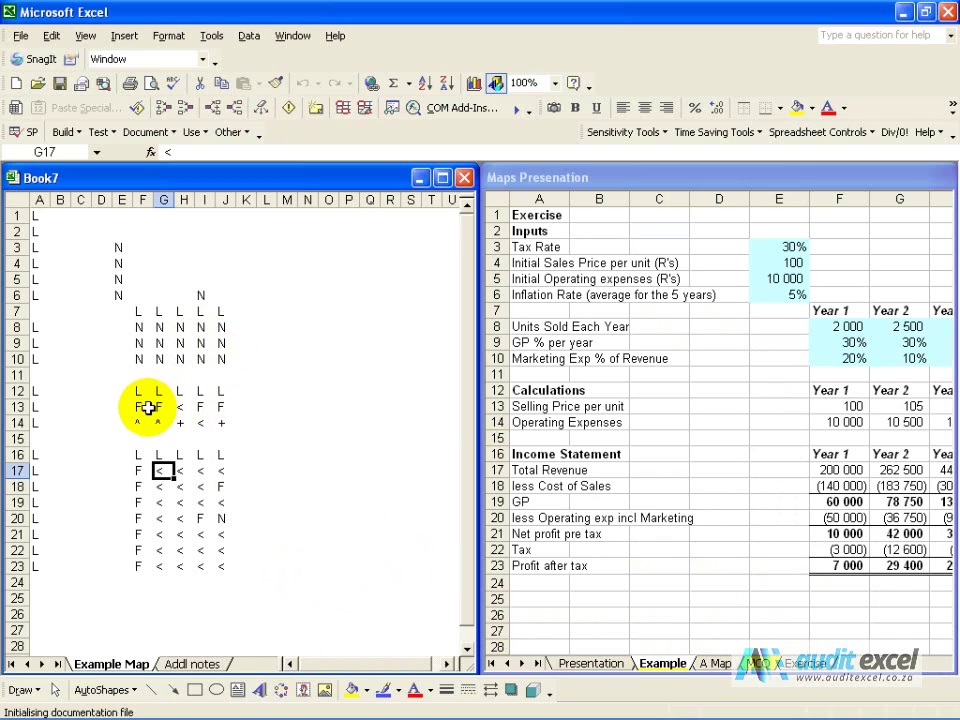
left_click_drag(143, 406, 218, 406)
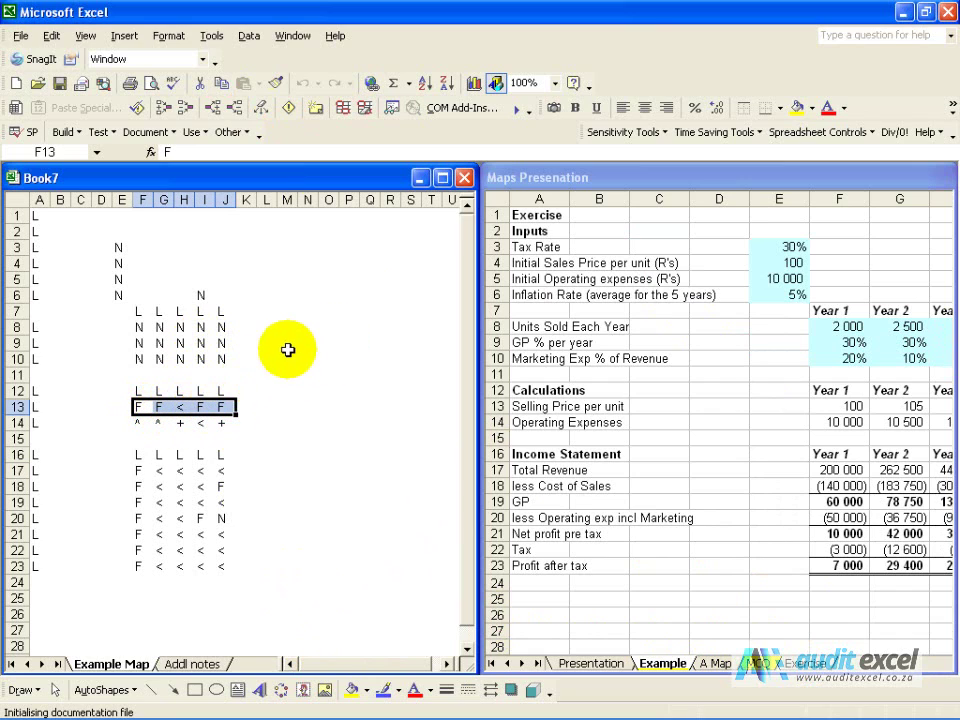
left_click(797, 107)
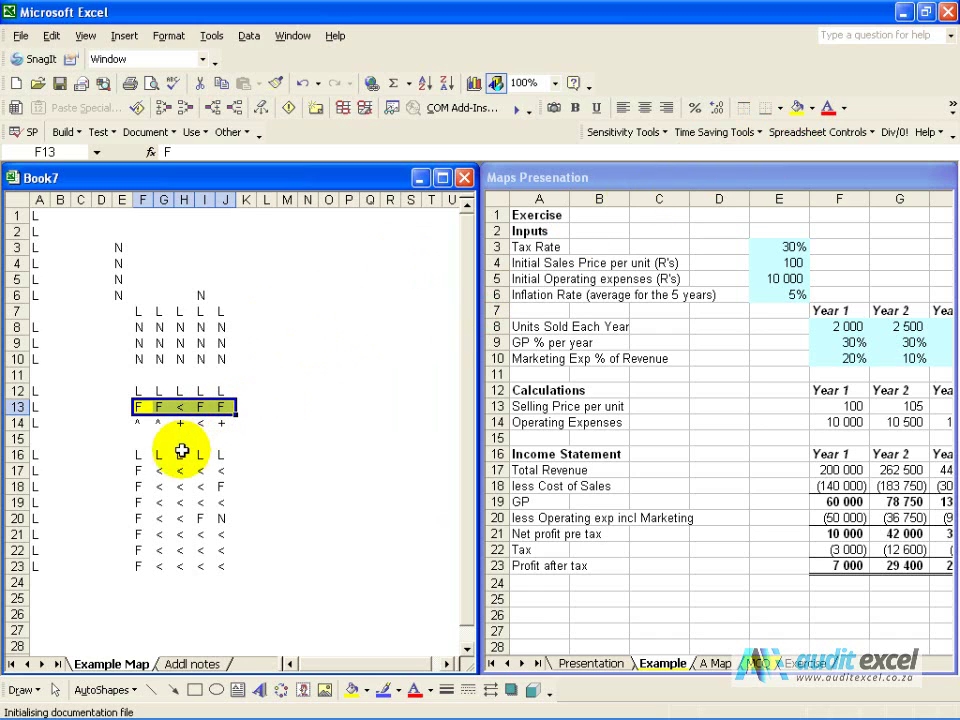
Fill the inconsistent codes in J18 and F20:J20 on the Example Map sheet with yellow.
left_click(139, 486)
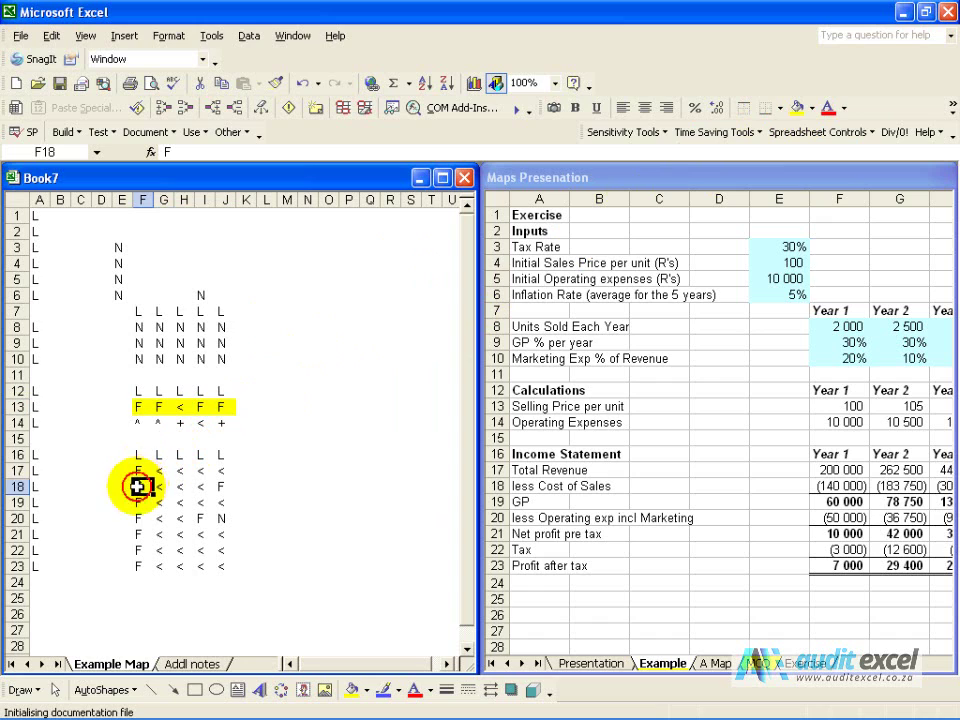
left_click(225, 486)
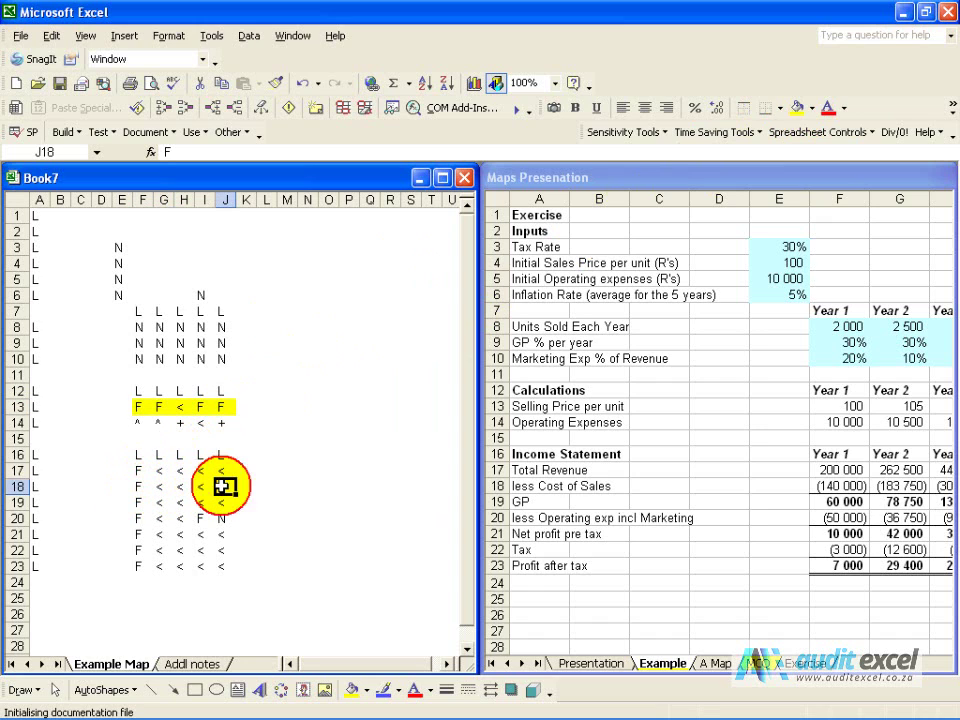
left_click(797, 107)
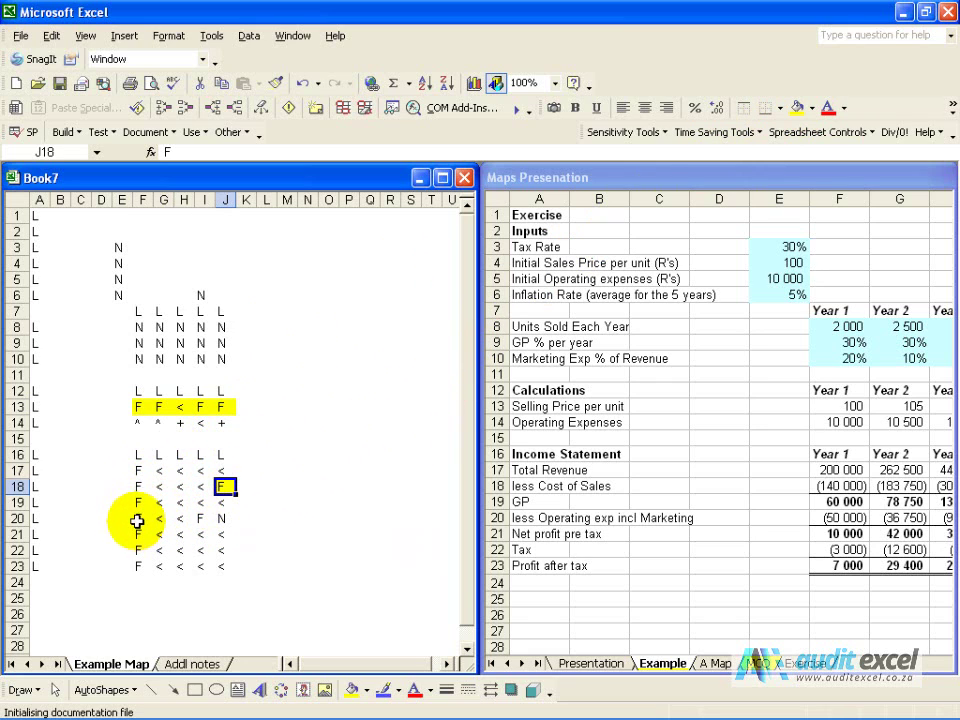
left_click_drag(137, 521, 225, 518)
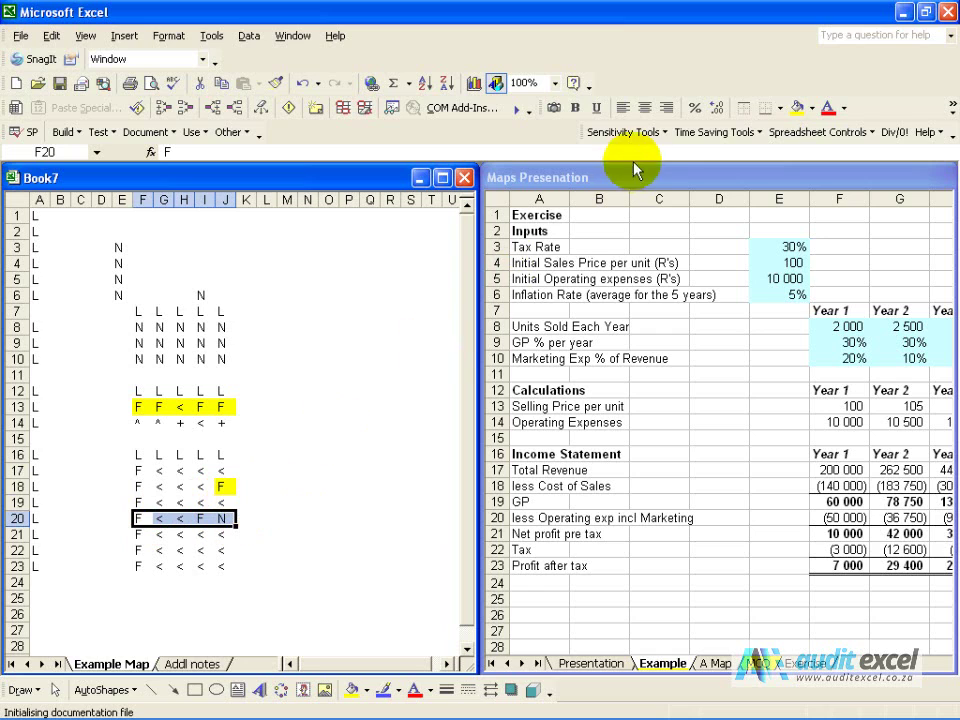
left_click(795, 108)
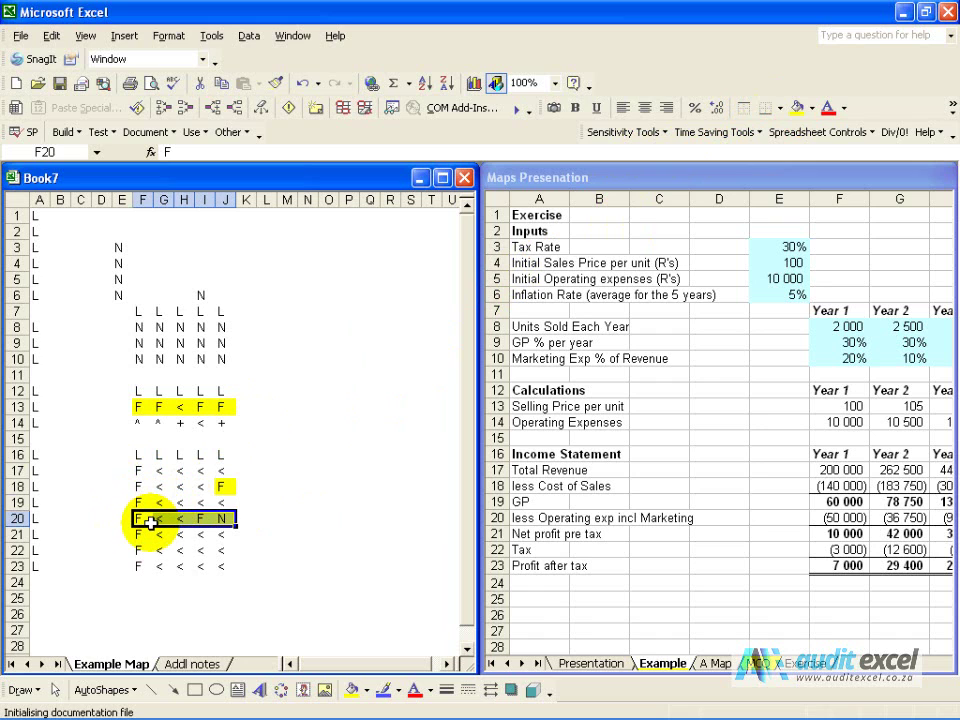
Widen the Maps Presenation window over the map's empty columns so that the Year 1 to Year 5 columns of the Example sheet fit.
key("ctrl+F6")
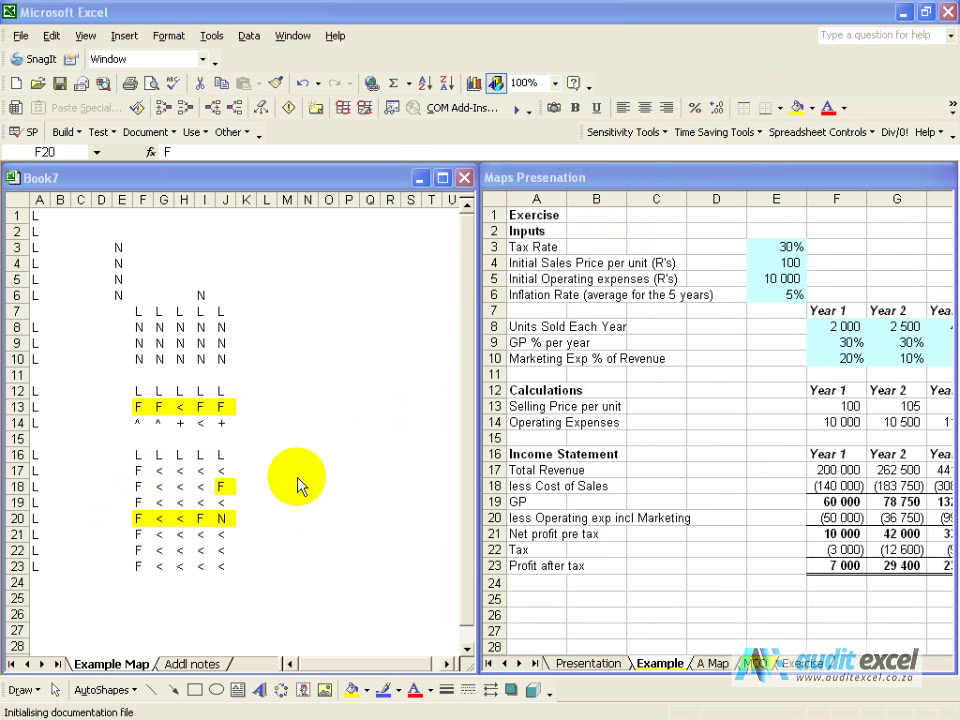
left_click(485, 446)
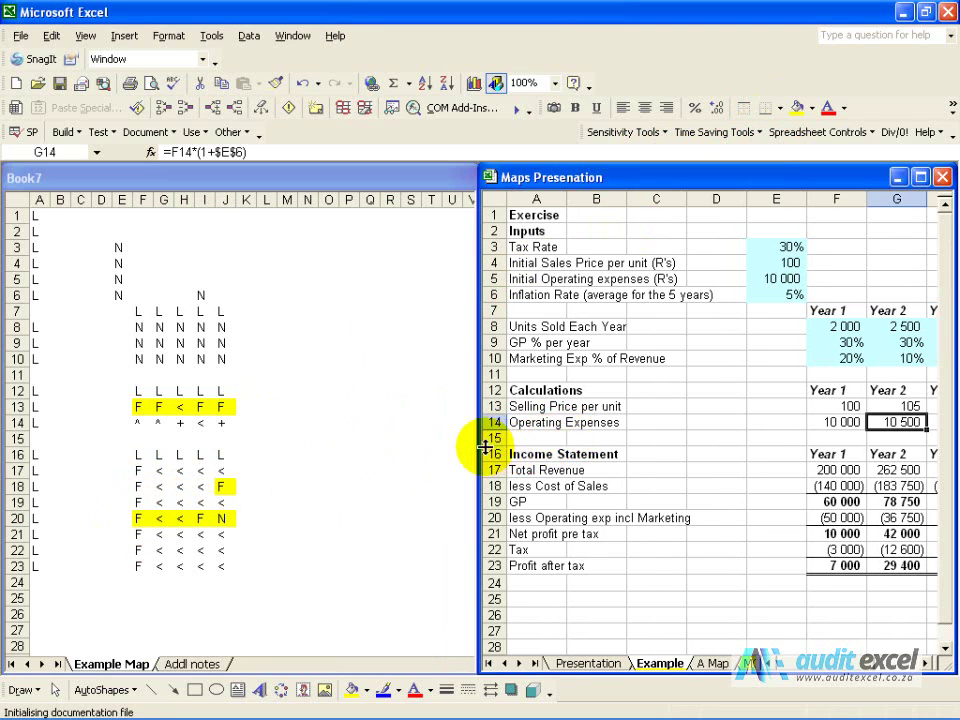
left_click_drag(481, 447, 257, 447)
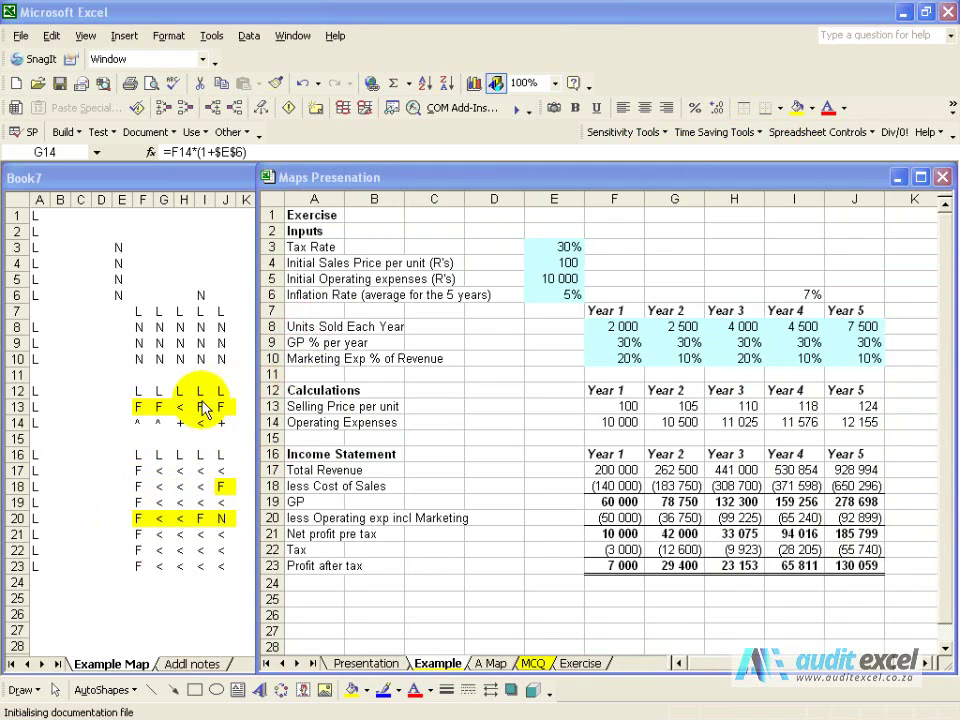
Trace the precedents of Selling Price per unit for Years 1 to 3 in F13, G13 and H13 on the Example sheet, and remove all arrows.
left_click(146, 409)
left_click(146, 412)
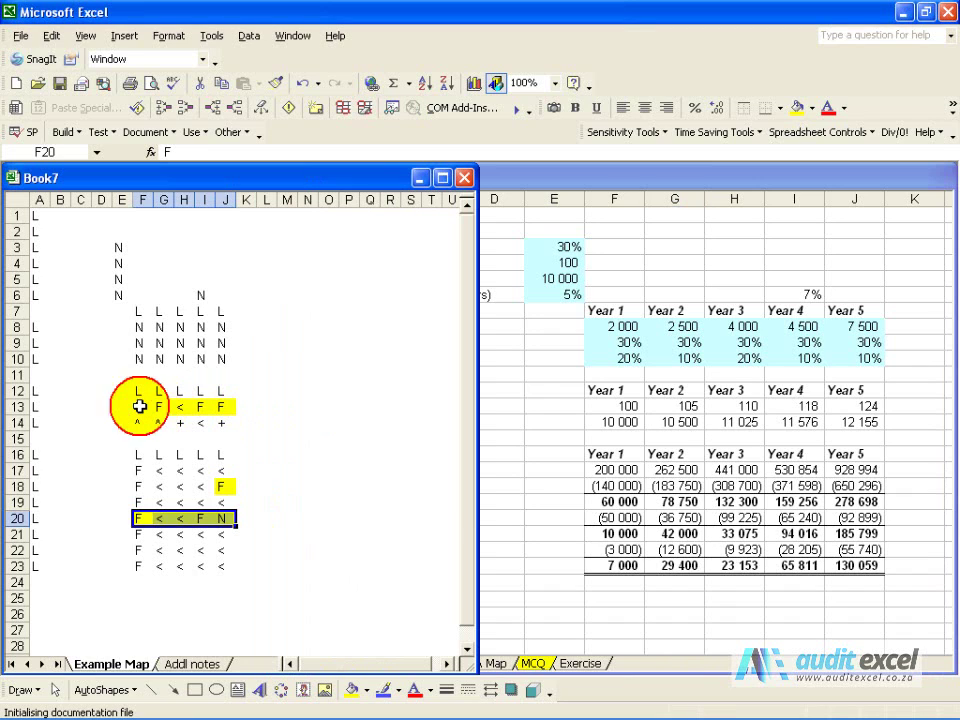
left_click(146, 408)
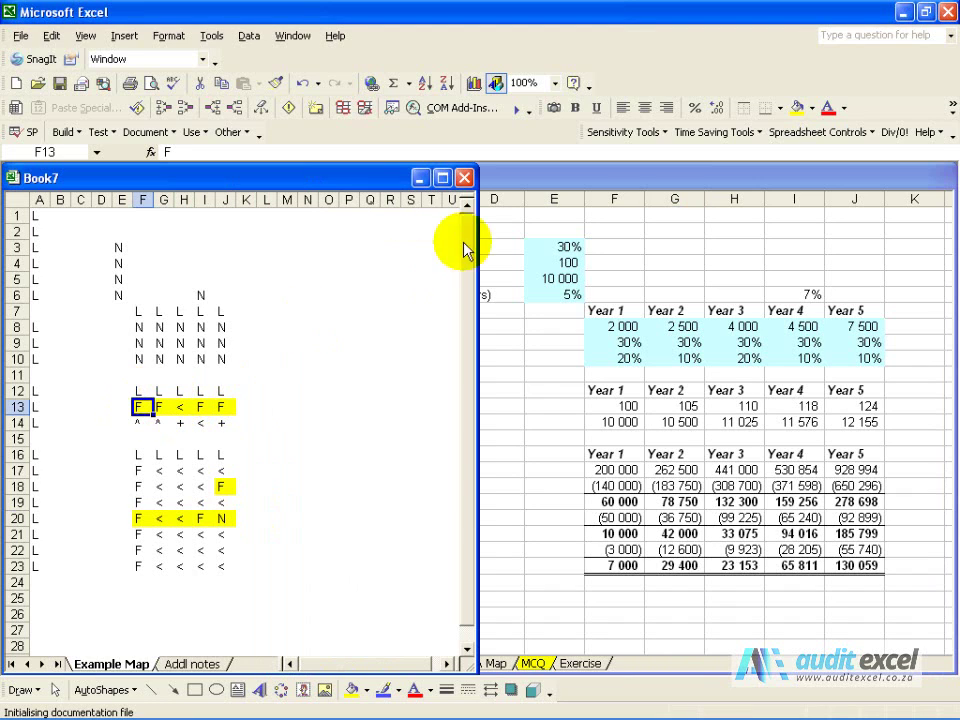
left_click(561, 177)
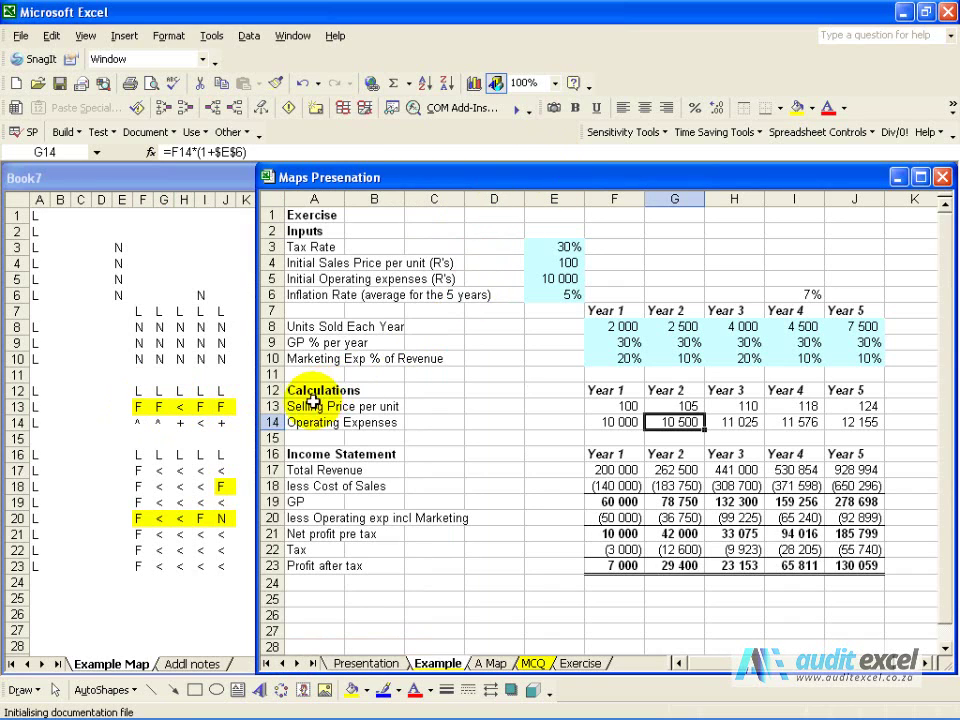
left_click(604, 405)
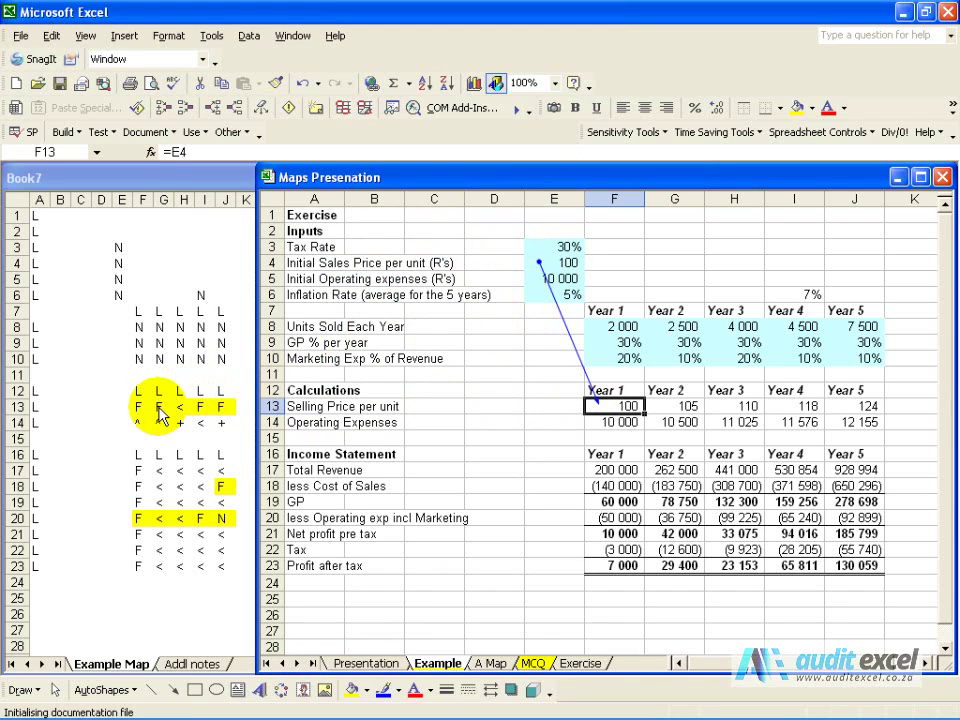
left_click(681, 406)
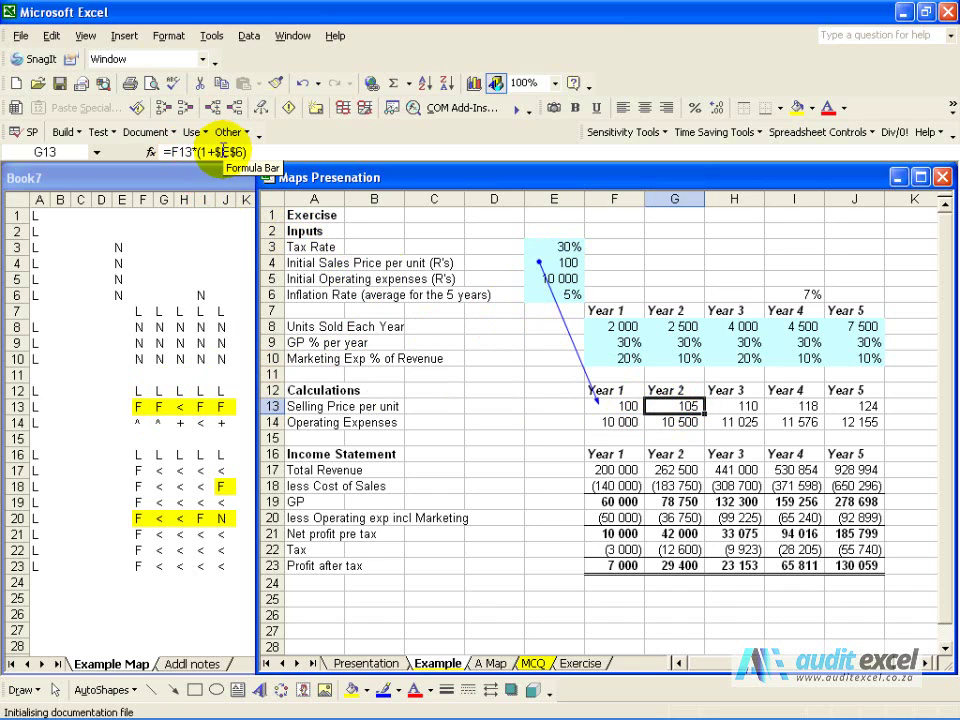
left_click(170, 107)
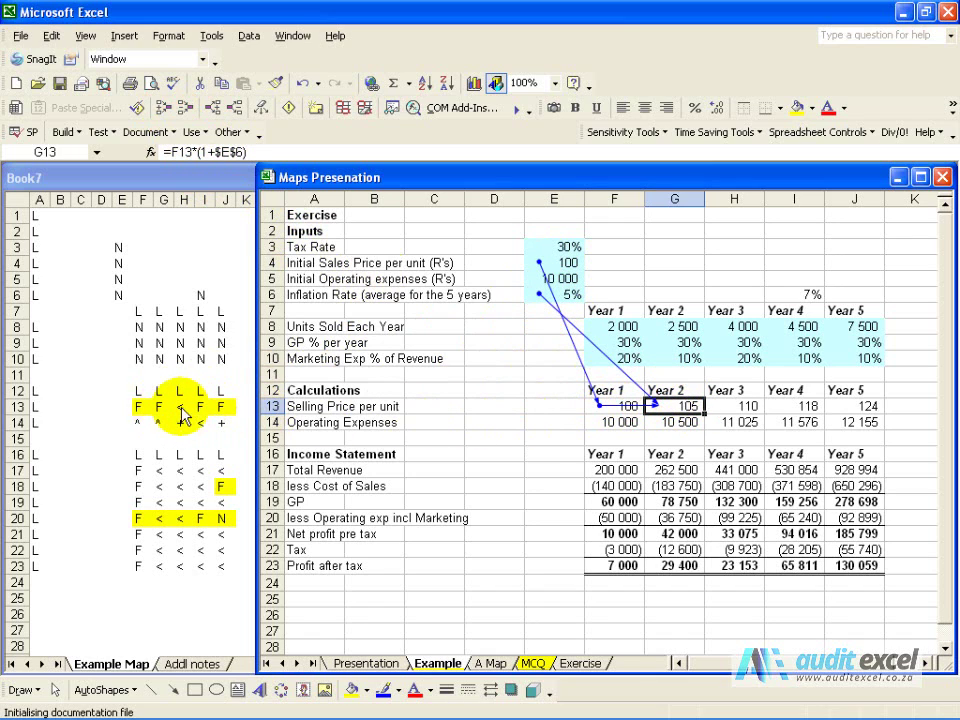
left_click(730, 405)
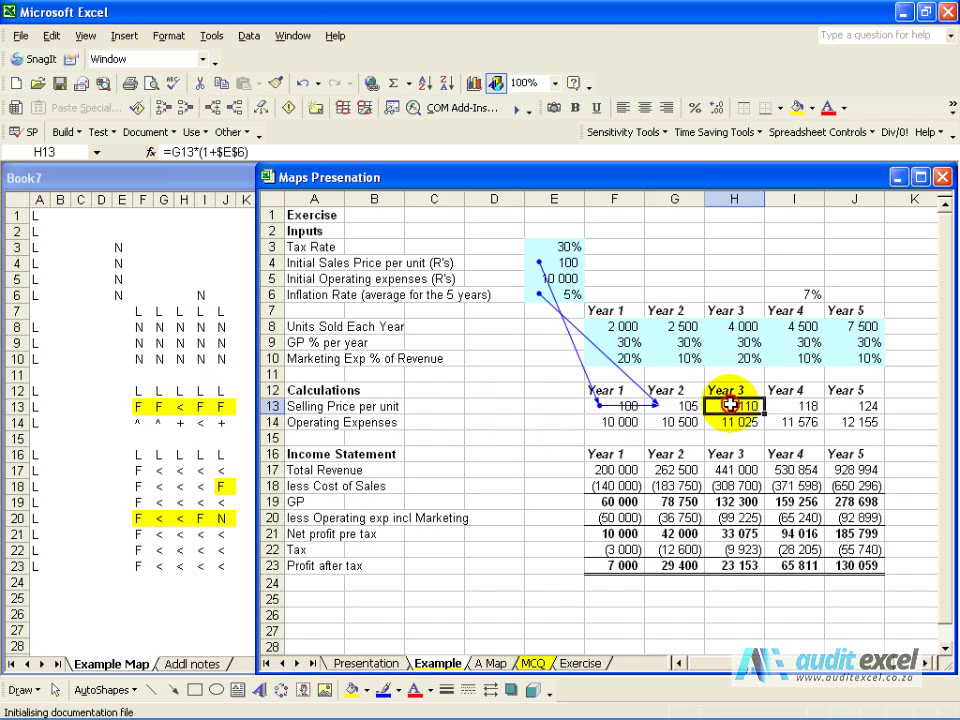
left_click(163, 106)
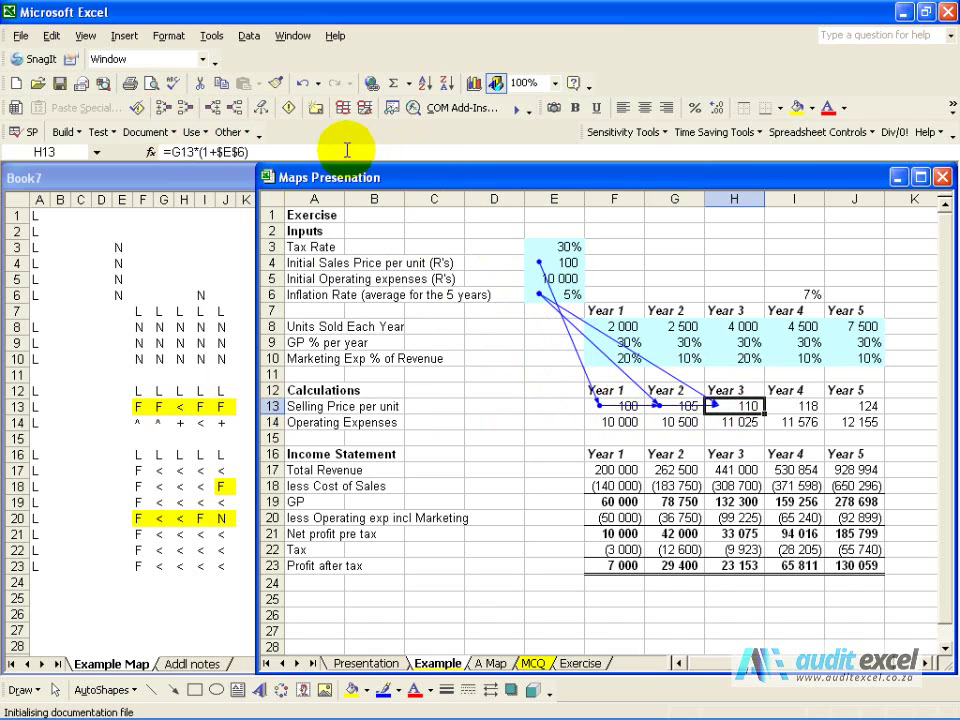
left_click(261, 108)
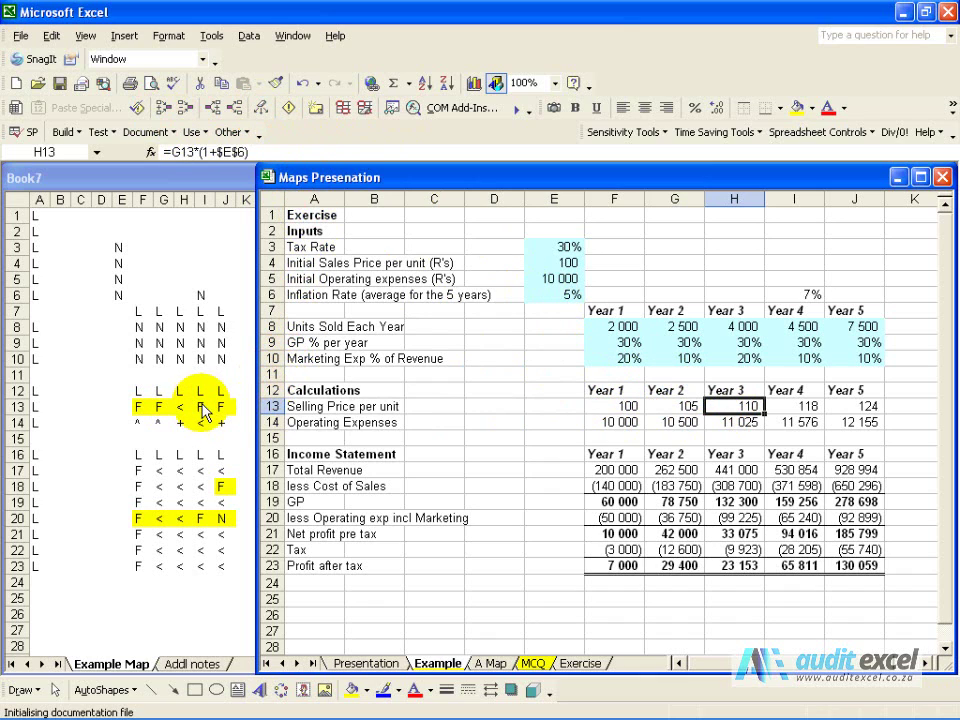
Trace the precedents of Selling Price per unit for Years 4 and 5 in I13 and J13, and remove all arrows.
left_click(802, 403)
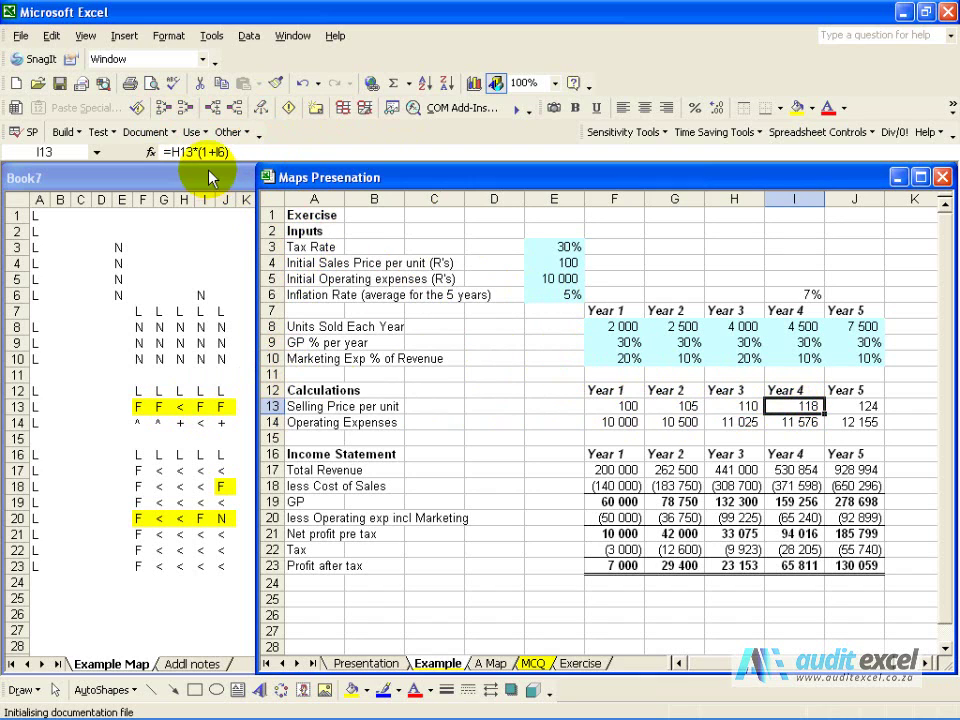
left_click(160, 107)
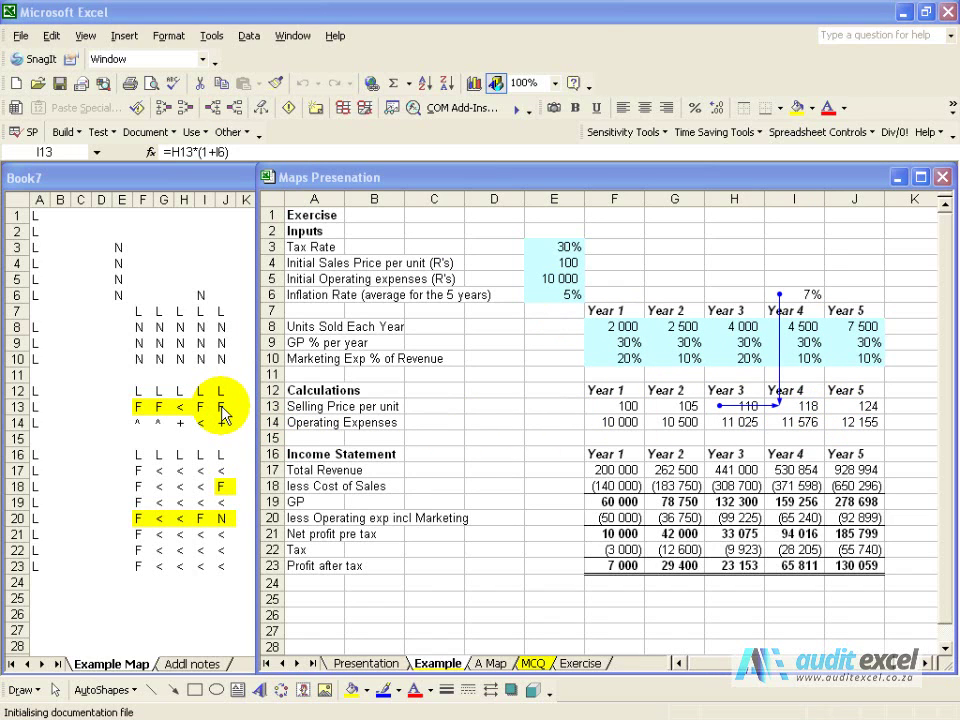
left_click(860, 404)
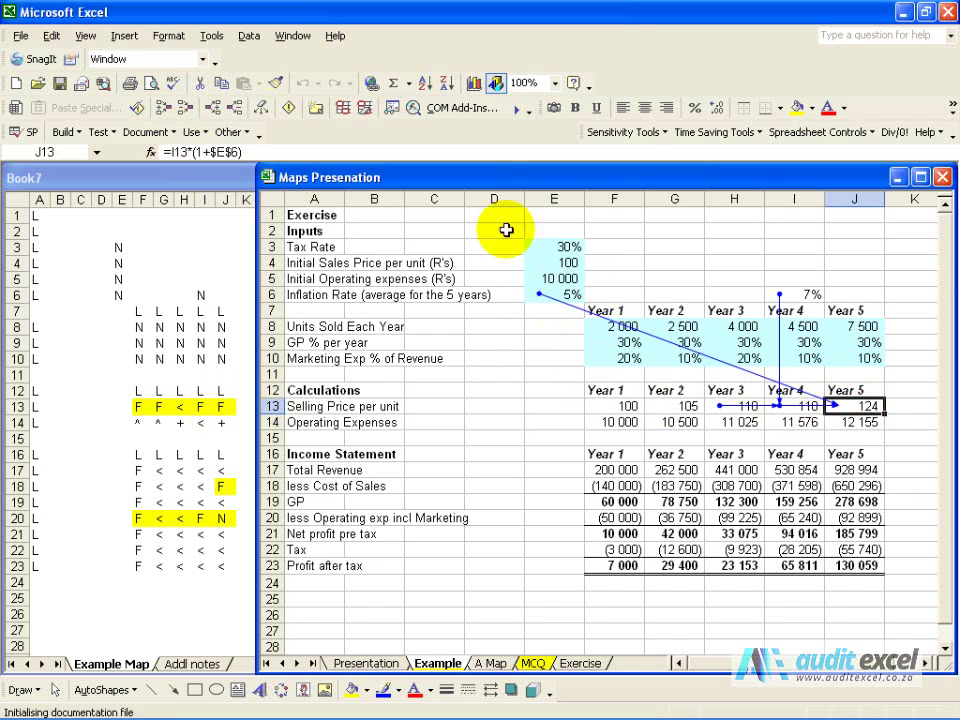
left_click(259, 106)
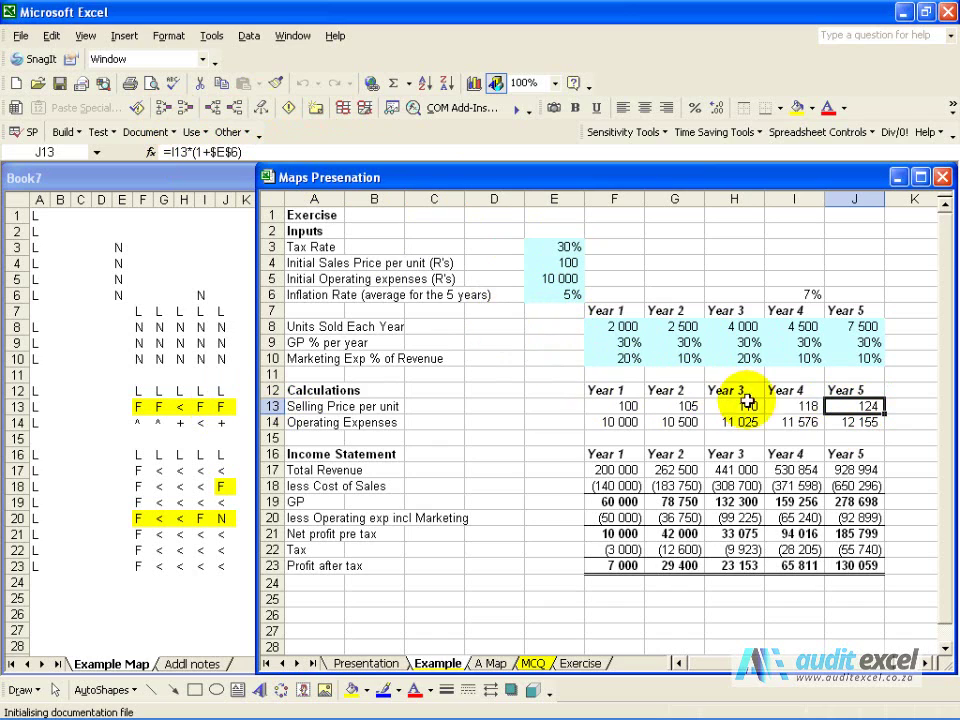
Fill the Year 4 Selling Price per unit in I13 and the separate inflation rate in I6 on the Example sheet with yellow.
left_click(795, 405)
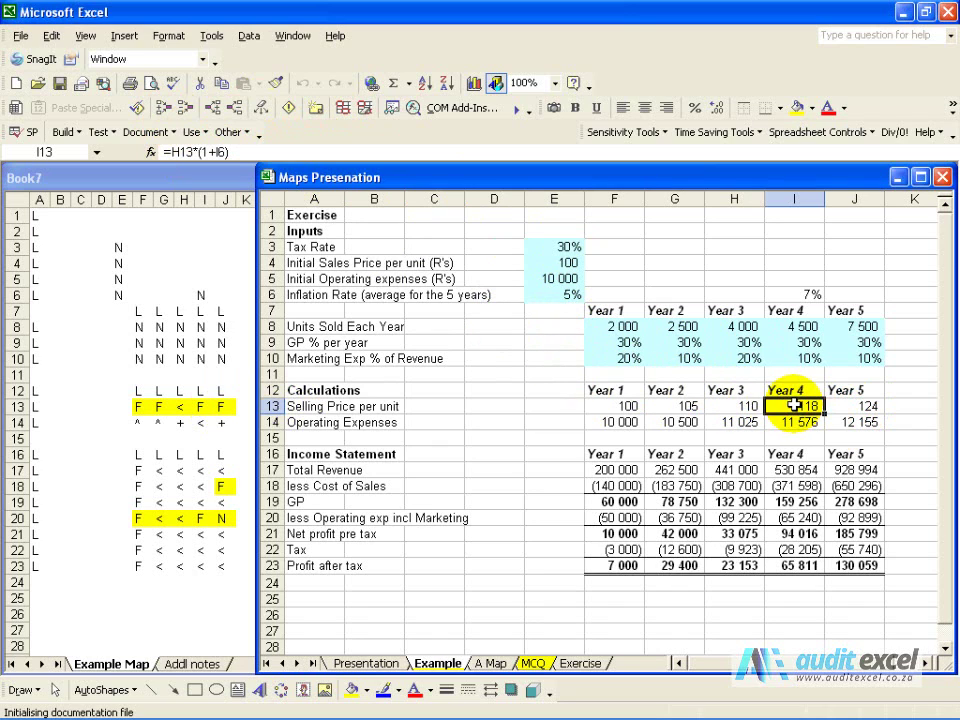
left_click(797, 107)
left_click(806, 295)
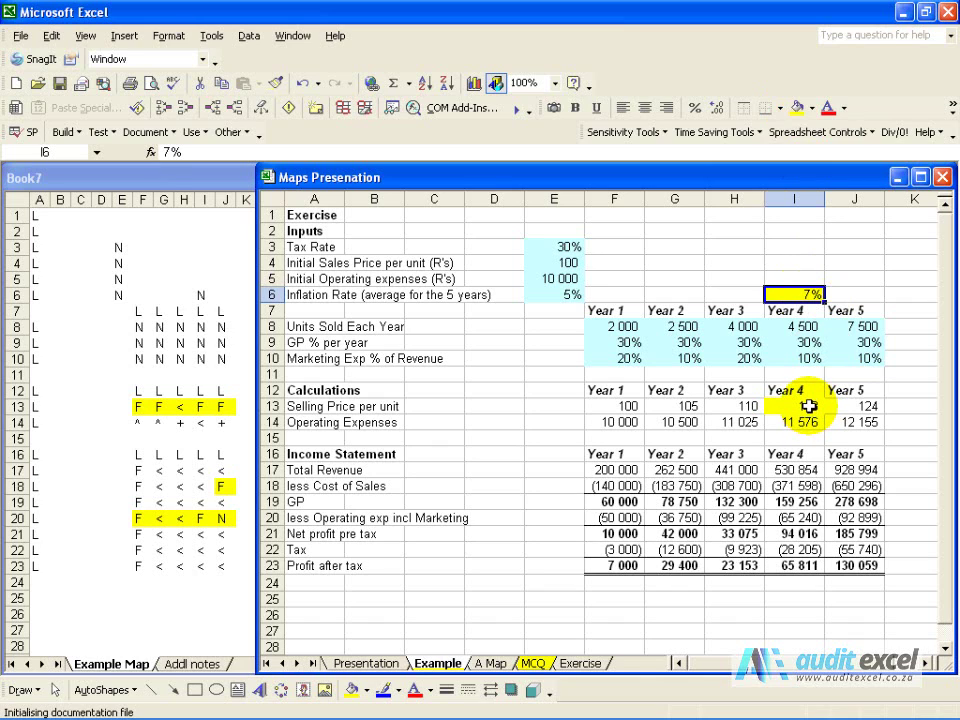
left_click(808, 405)
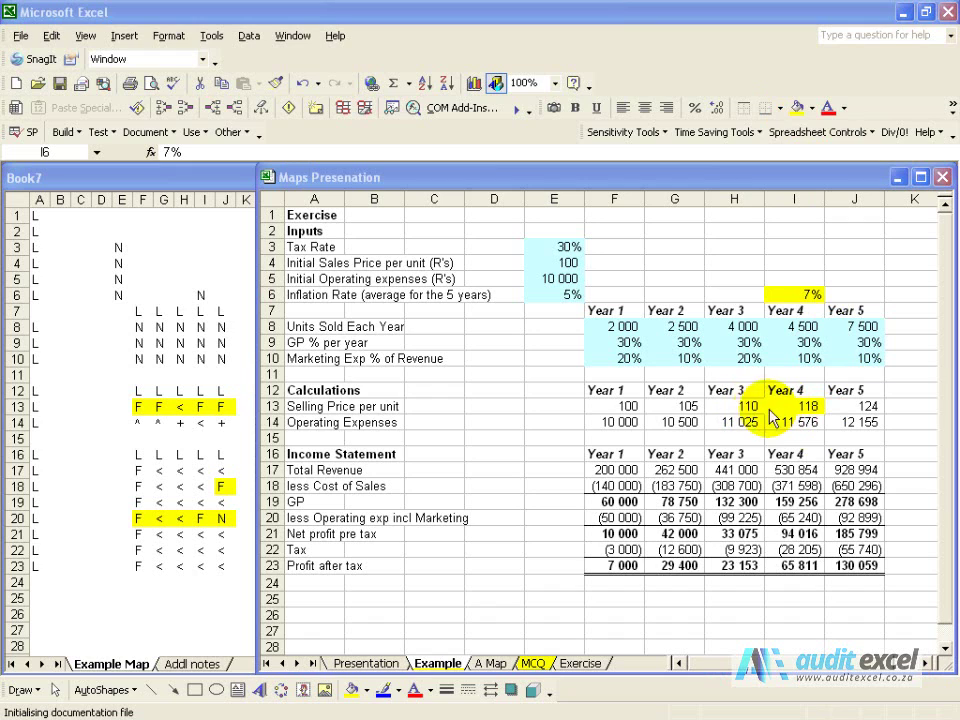
Change the fill of the Selling Price per unit codes in F13:J13 on the Example Map sheet to gold.
left_click(142, 406)
left_click_drag(145, 406, 222, 400)
left_click(813, 107)
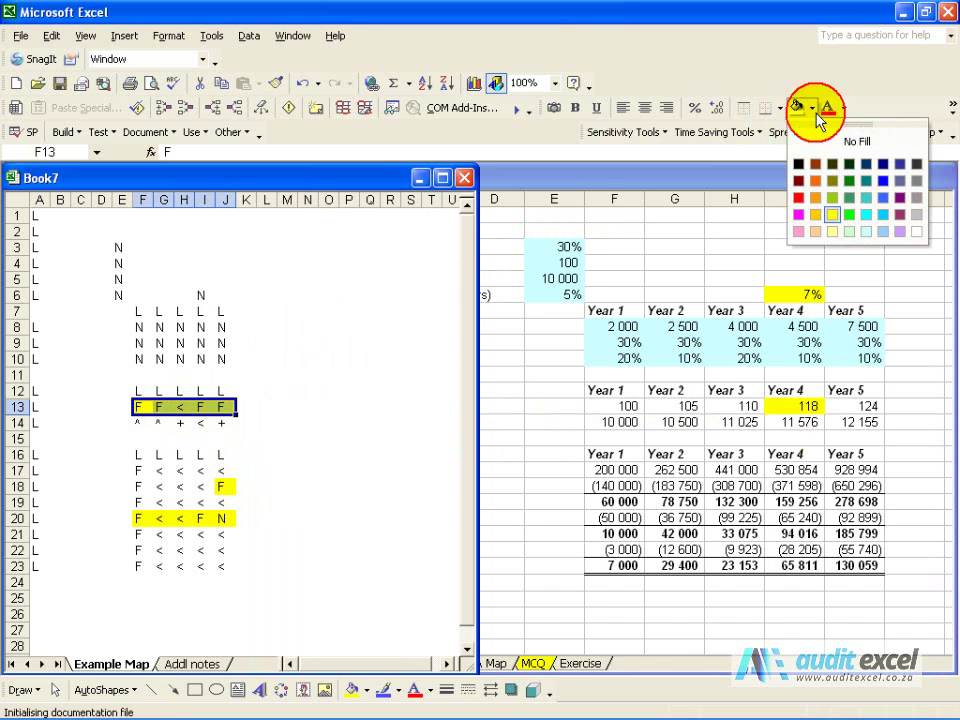
left_click(818, 216)
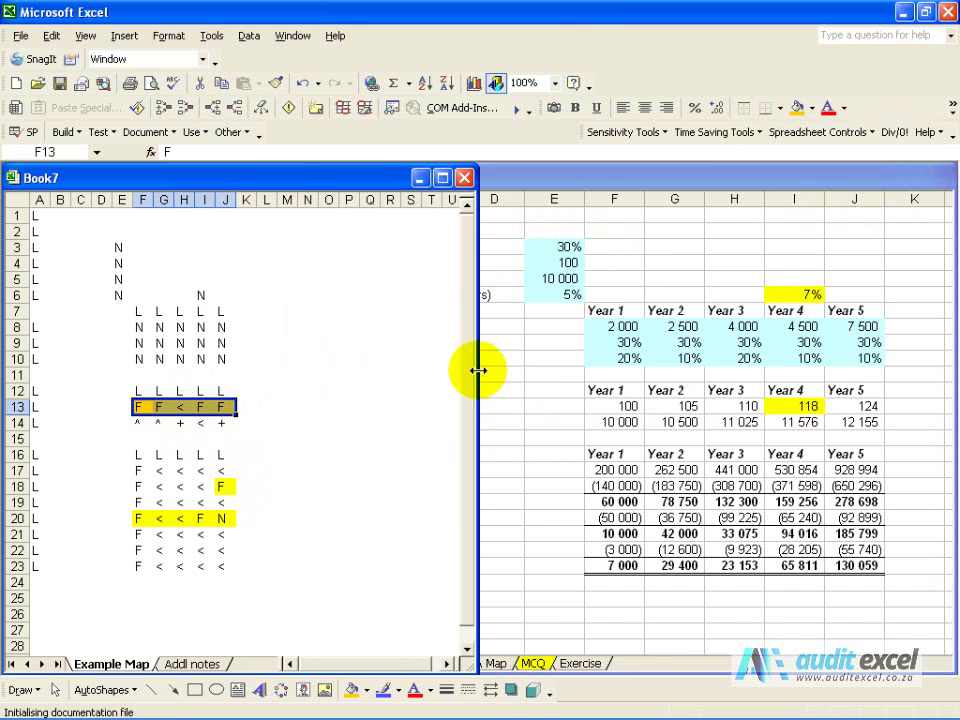
Trace the precedents of Cost of Sales in F18 and J18 on the Example sheet, and fill J18 with yellow.
left_click(545, 183)
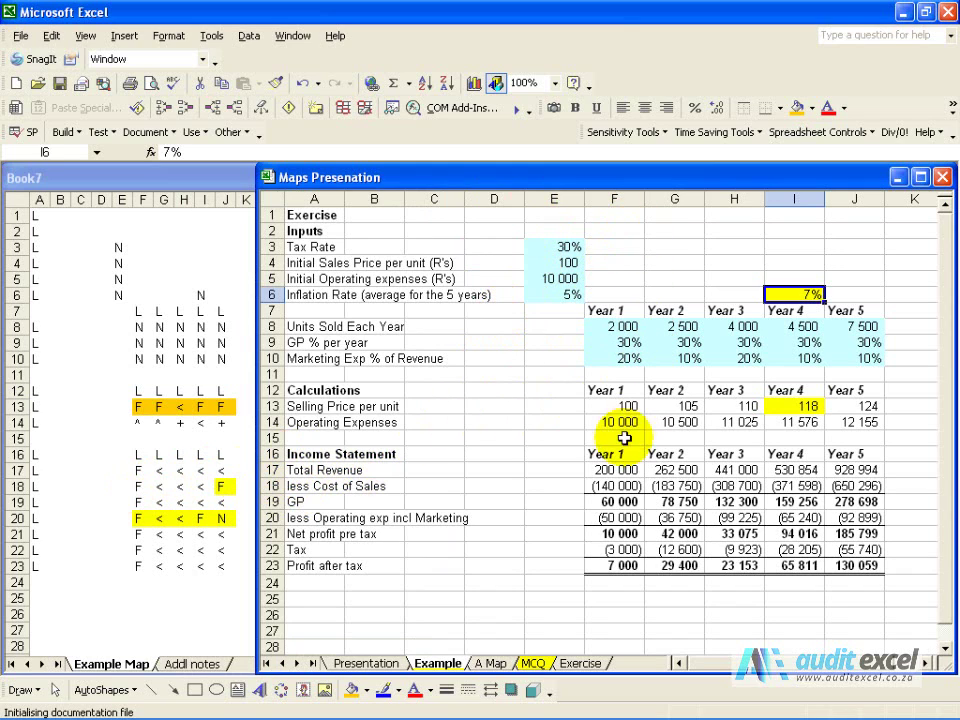
left_click(605, 486)
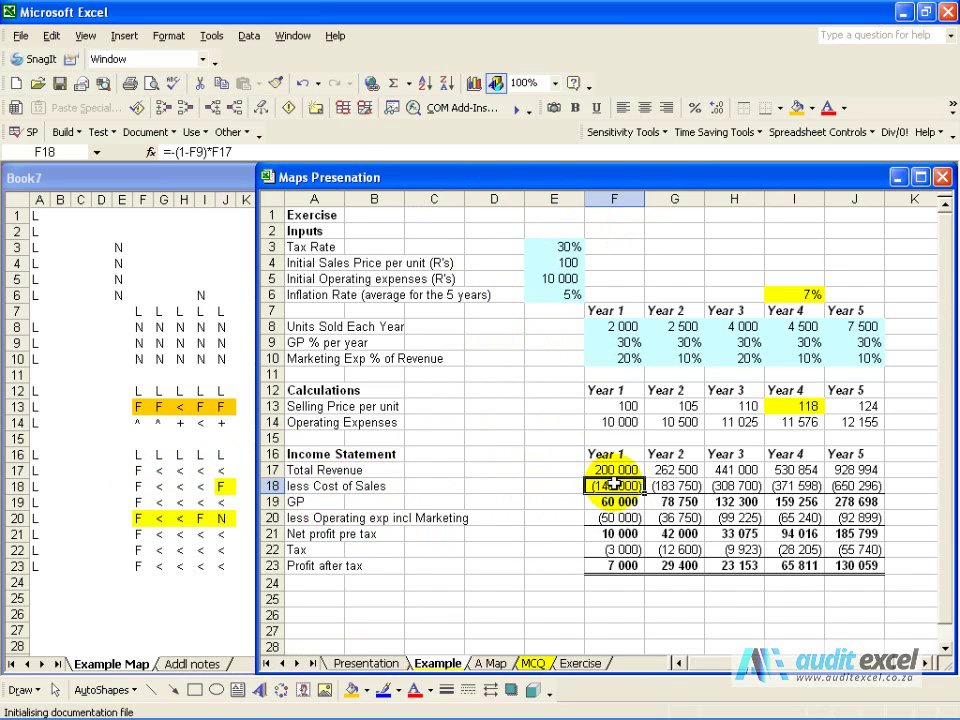
left_click(162, 106)
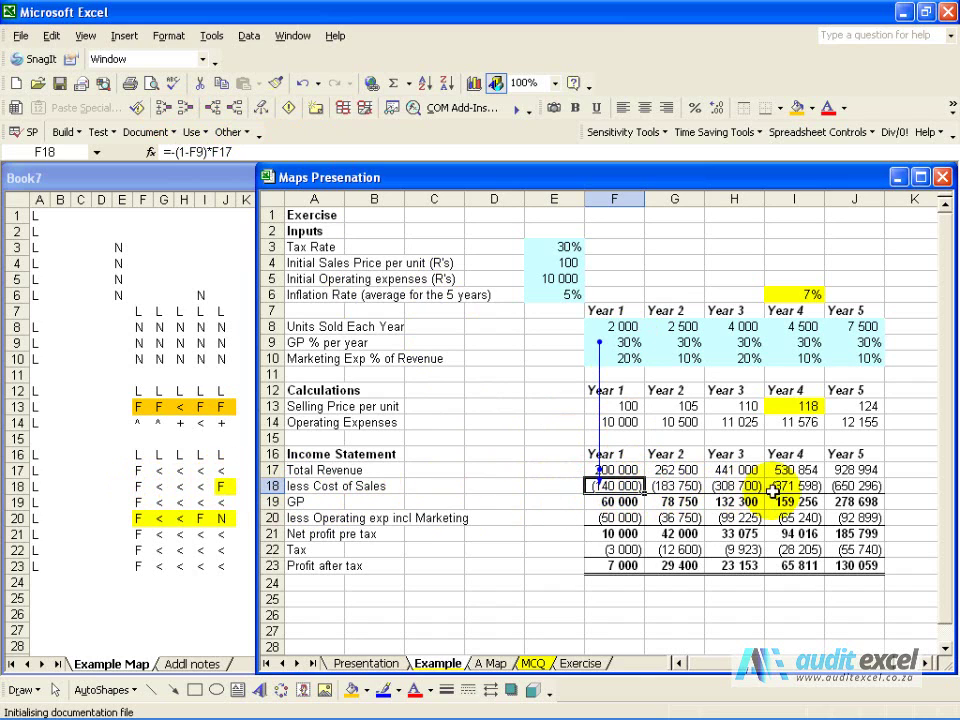
left_click(857, 485)
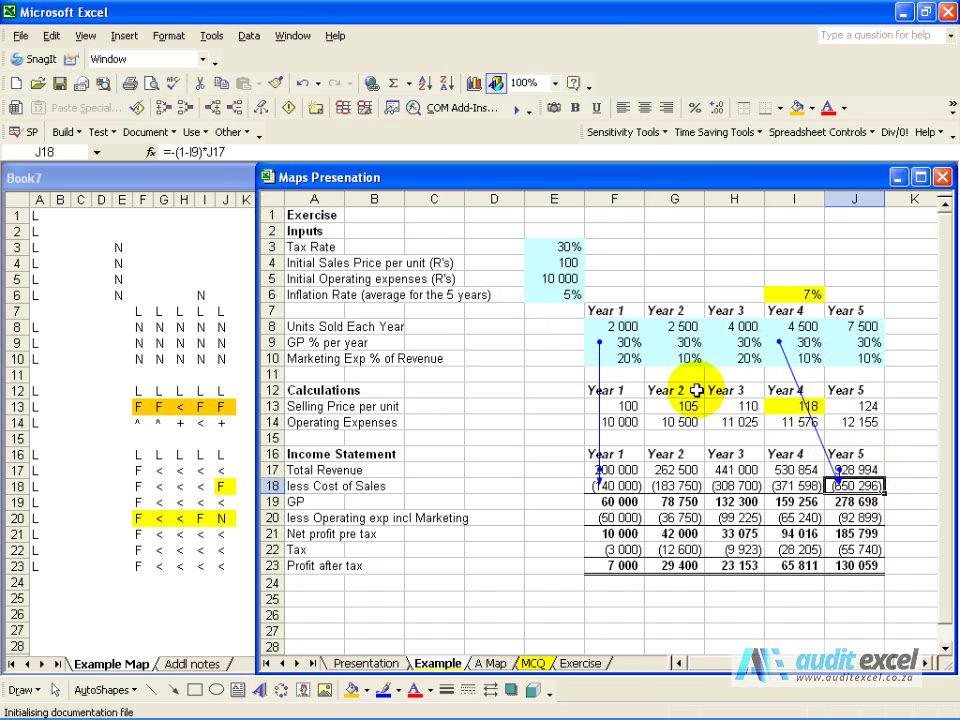
left_click(811, 107)
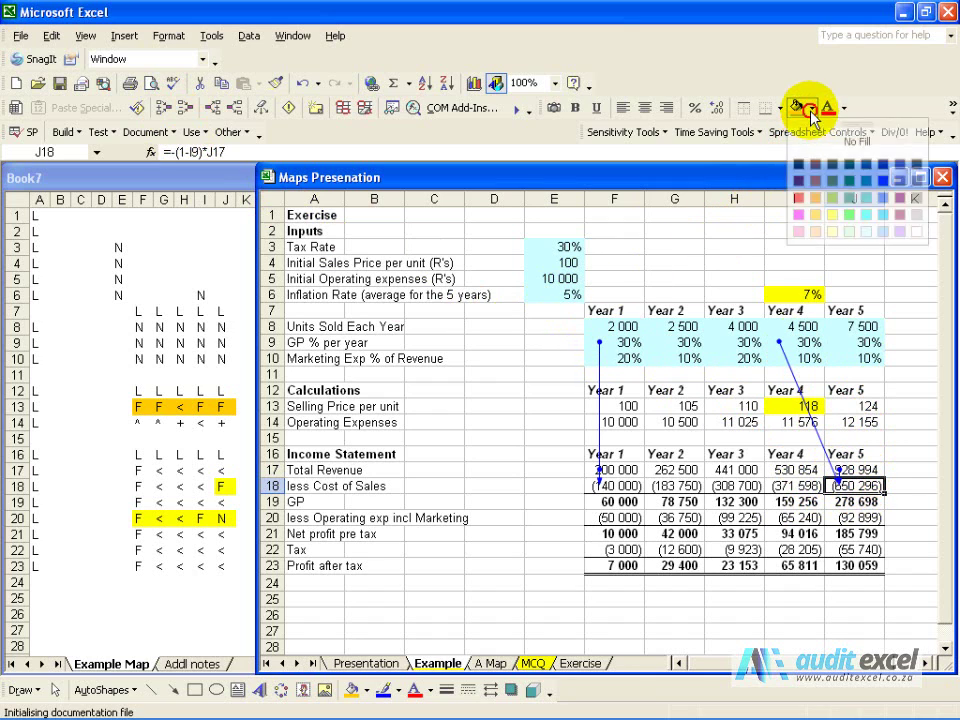
left_click(831, 212)
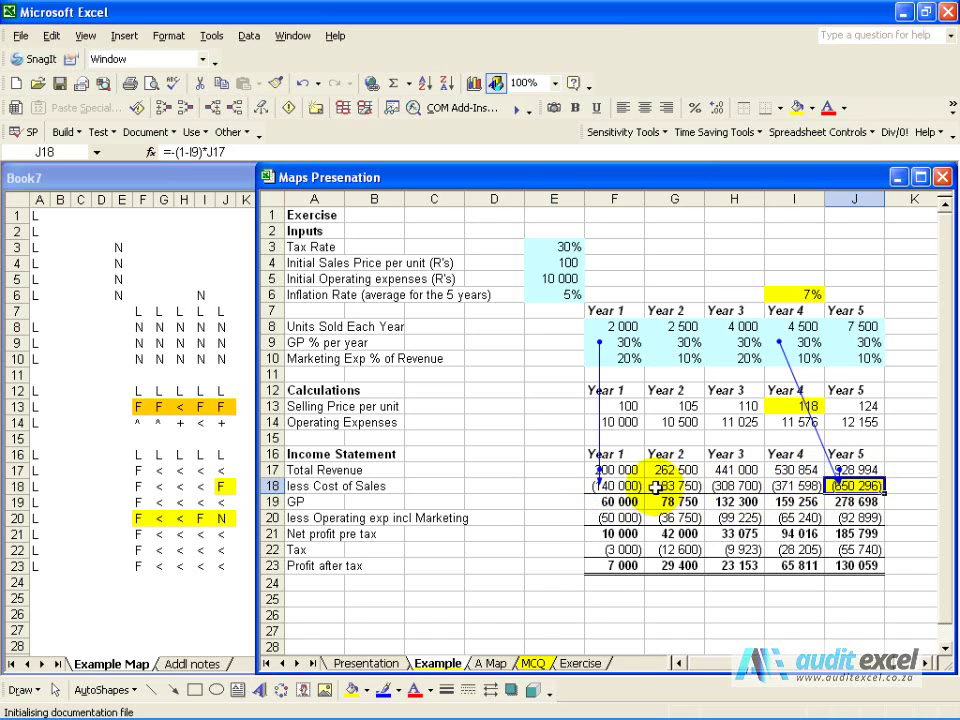
Change the fill of the Cost of Sales codes in F18:J18 on the Example Map sheet to gold, and return to the Example sheet.
left_click(141, 487)
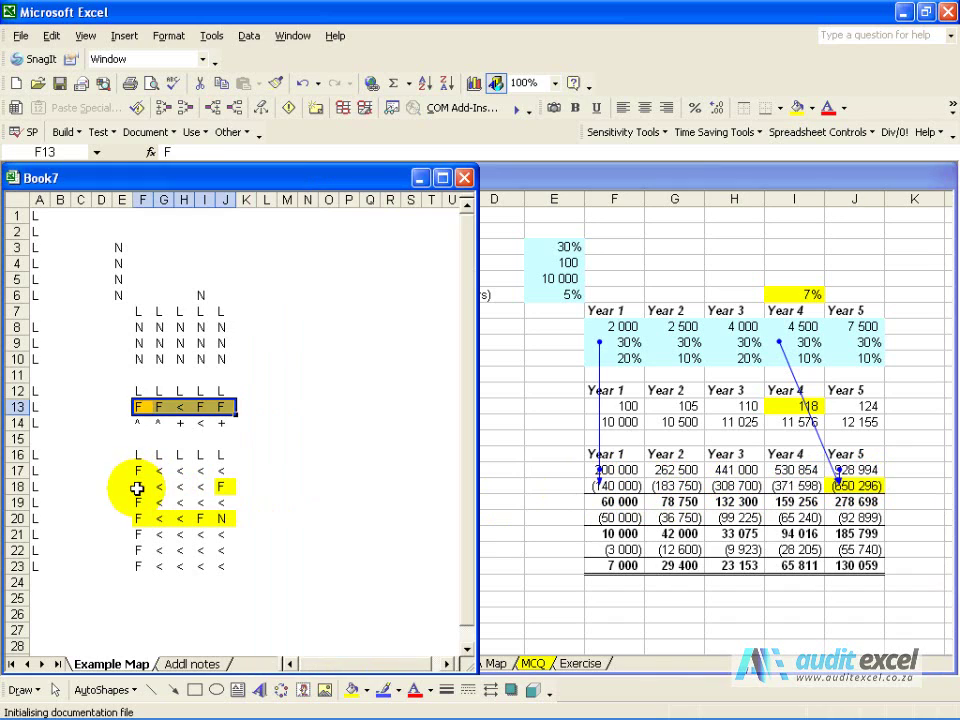
left_click_drag(141, 487, 223, 486)
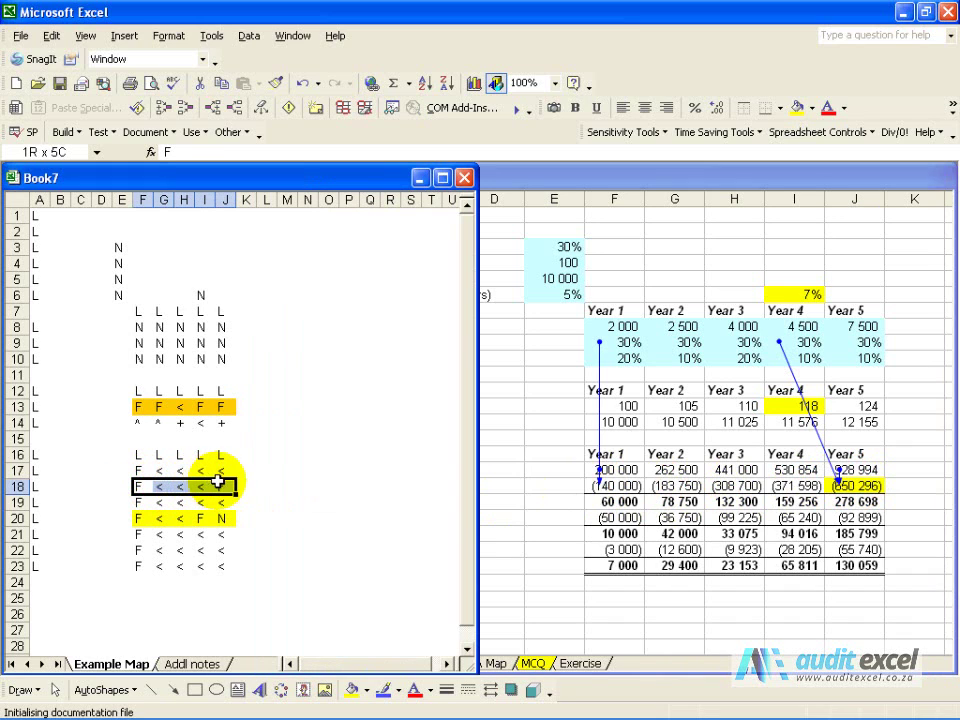
left_click(811, 107)
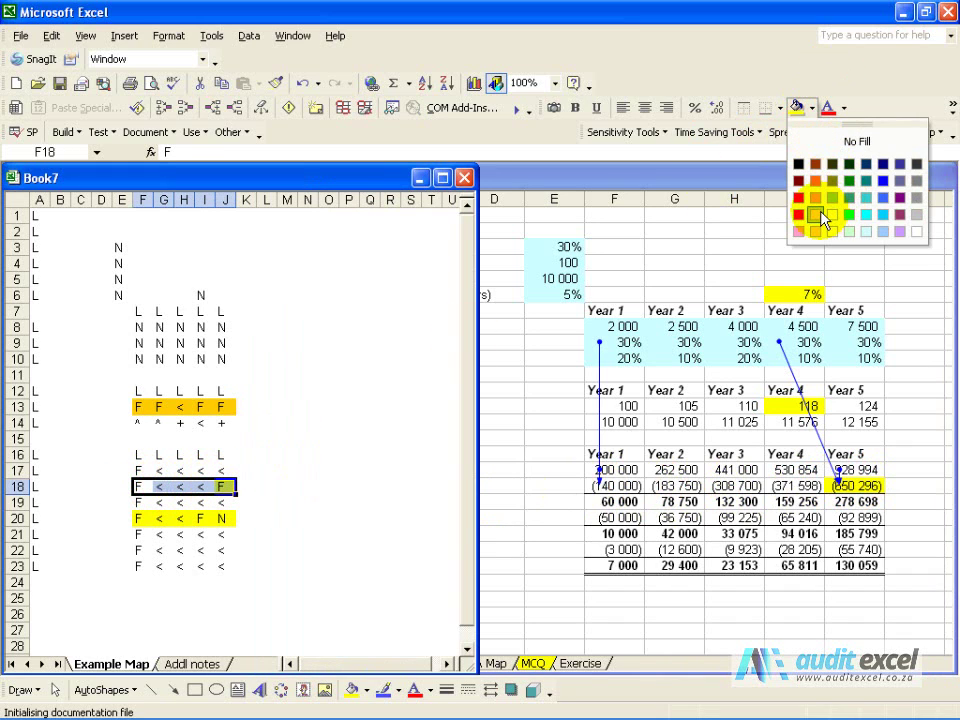
left_click(818, 214)
left_click(752, 180)
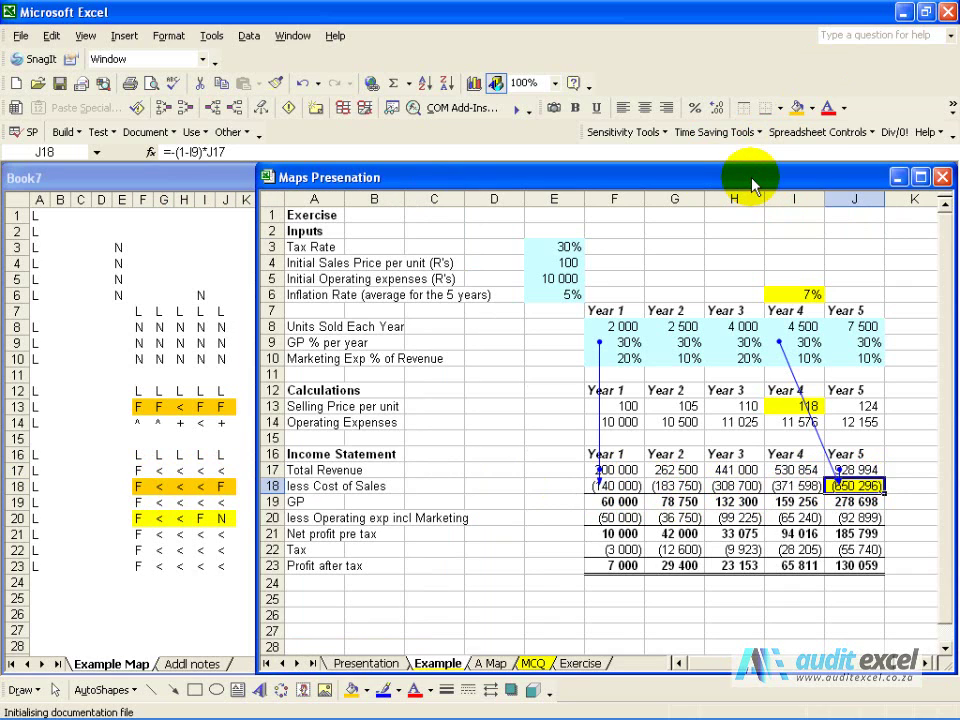
Remove the existing arrows and trace the precedents of Operating exp incl Marketing in F20 and I20 on the Example sheet.
left_click(130, 530)
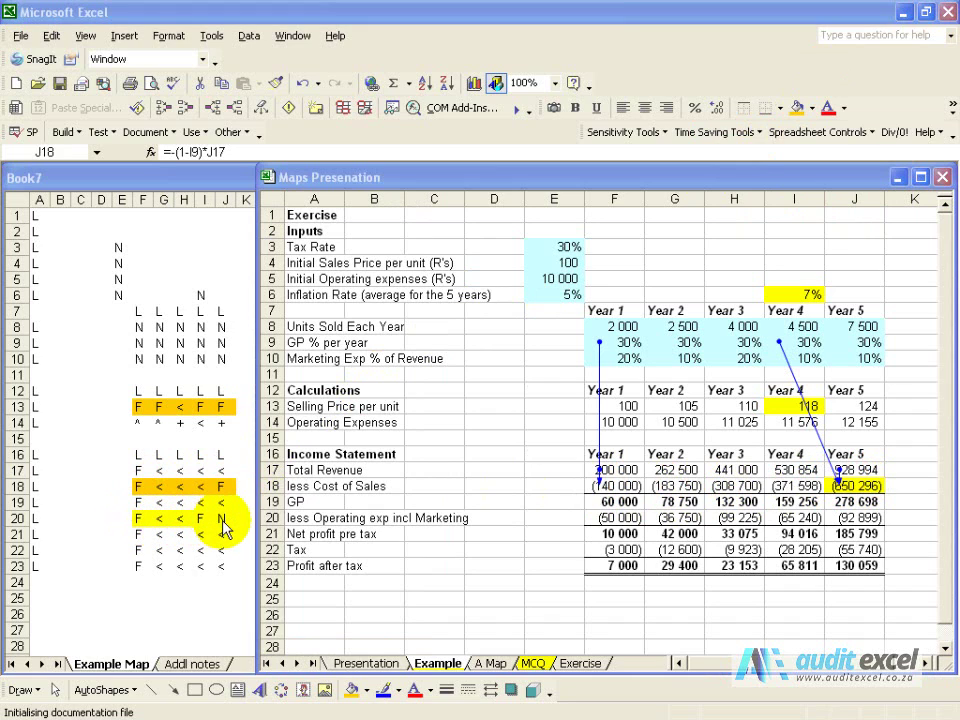
left_click(640, 496)
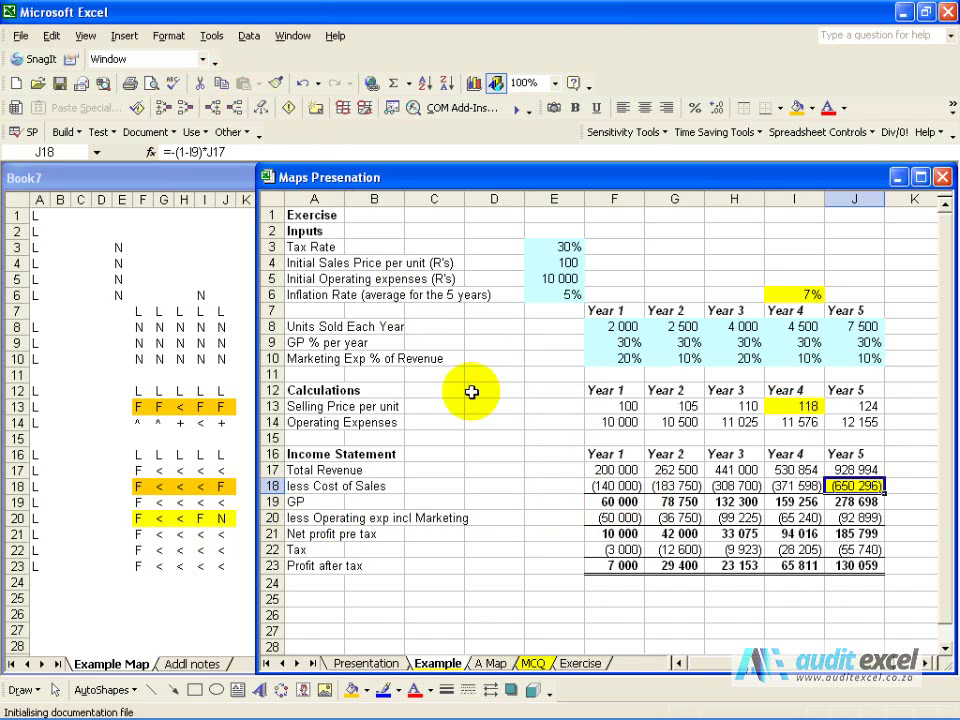
left_click(618, 517)
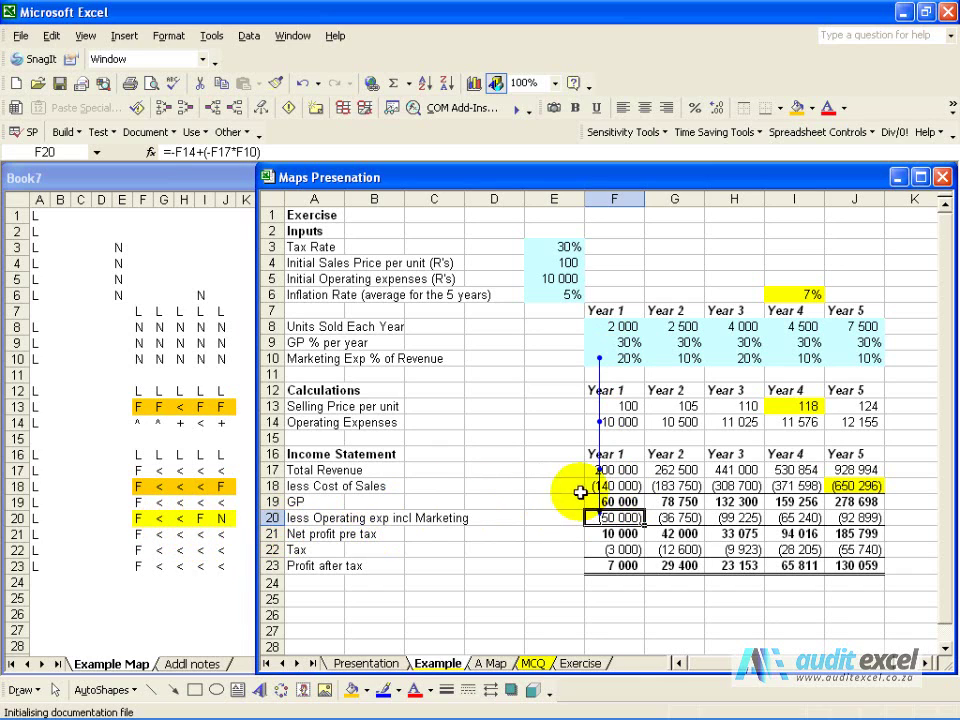
left_click(787, 518)
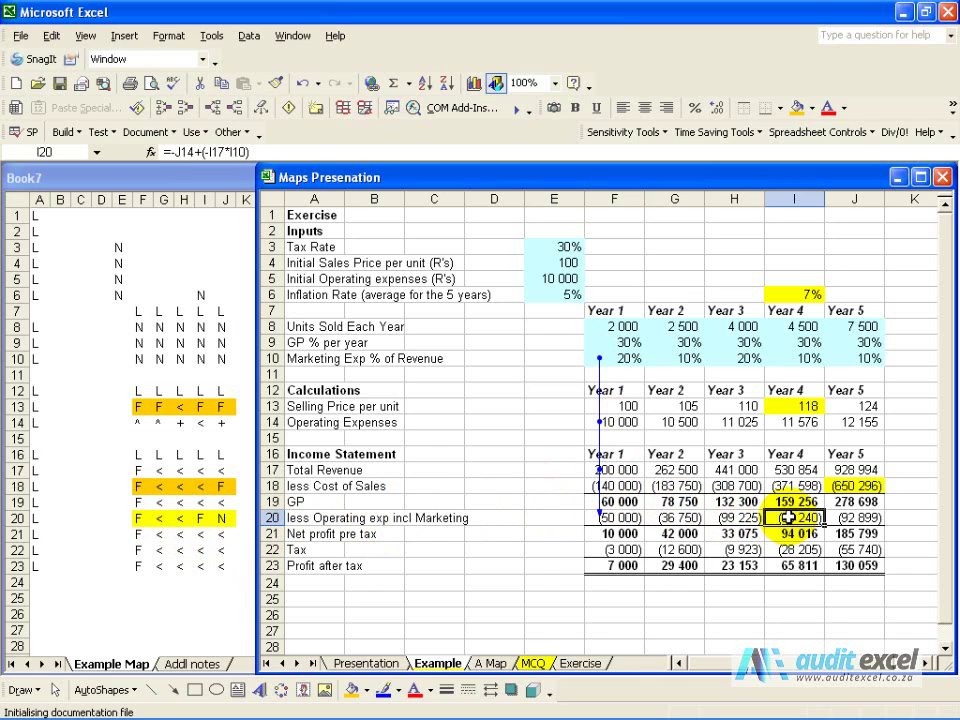
left_click(162, 108)
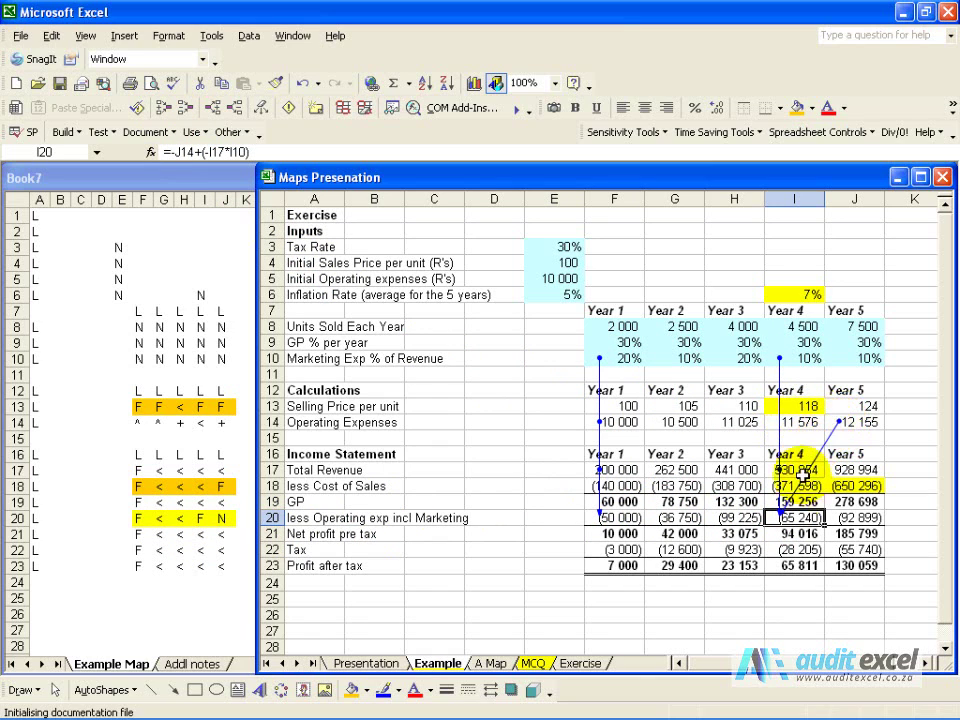
Fill the Year 4 and Year 5 Operating exp incl Marketing cells, I20 and J20, on the Example sheet with yellow.
left_click(812, 107)
left_click(822, 213)
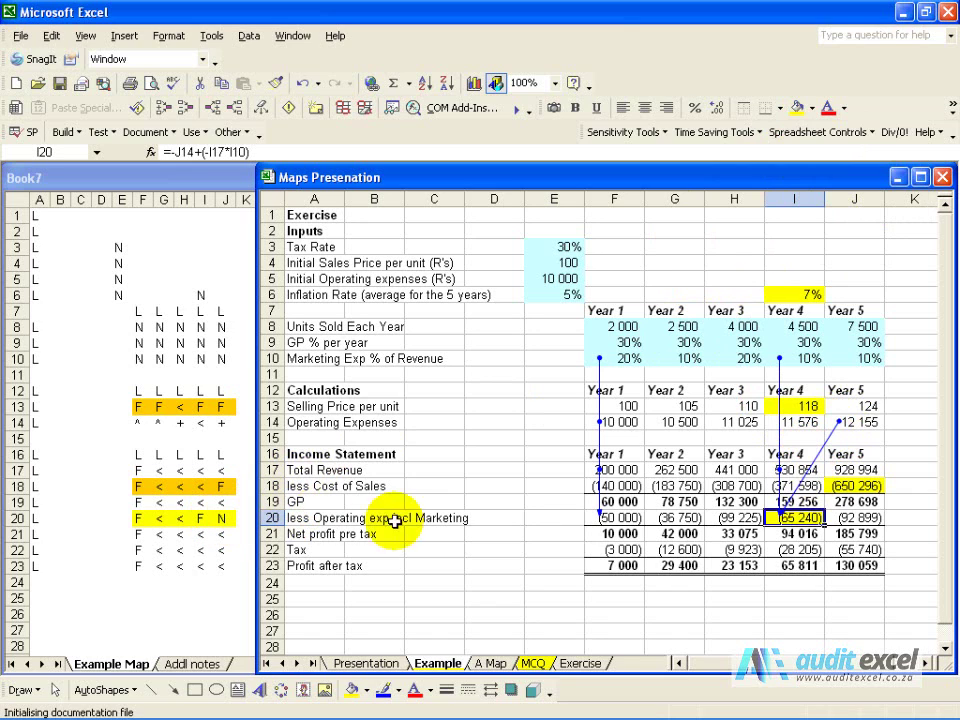
left_click(870, 519)
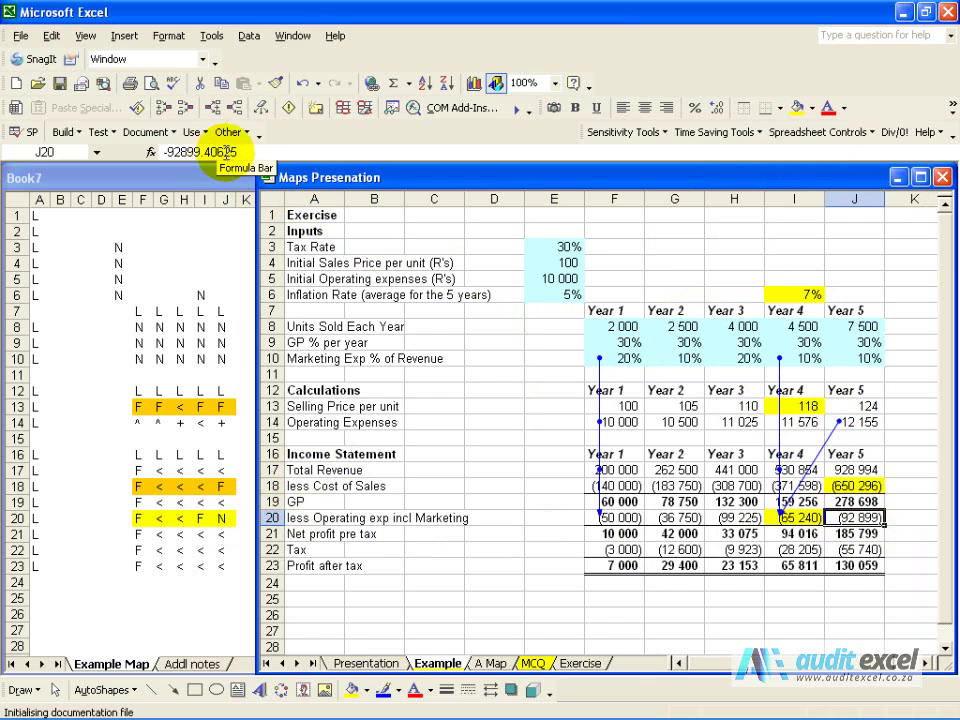
left_click(798, 112)
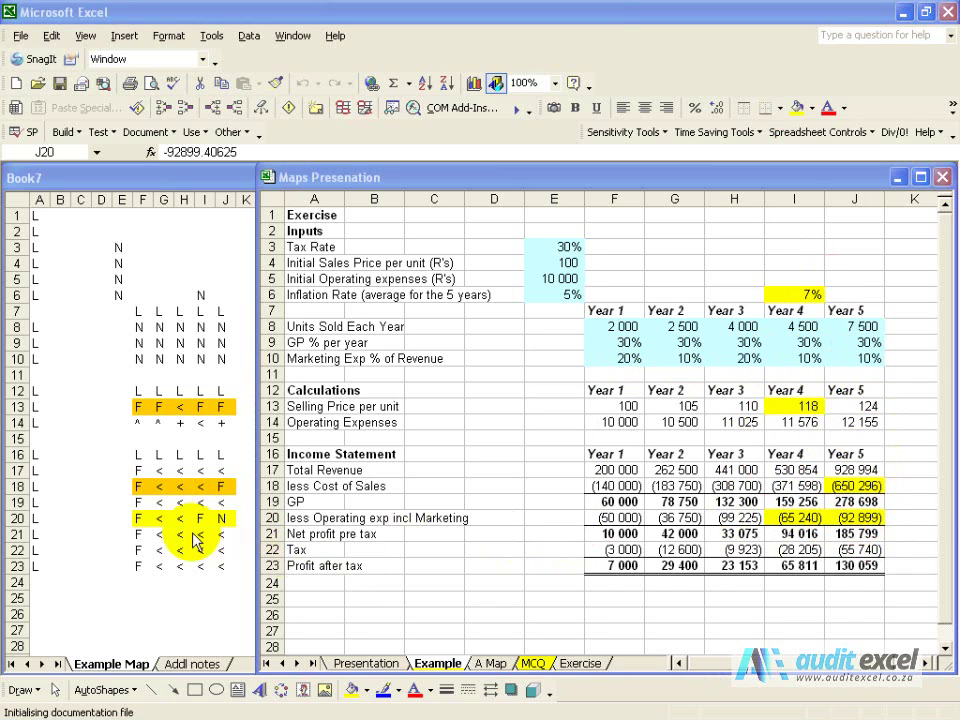
Change the fill of the Operating exp incl Marketing codes in F20:J20 on the Example Map sheet to gold, and return to the Example sheet.
left_click(136, 520)
left_click_drag(136, 520, 226, 518)
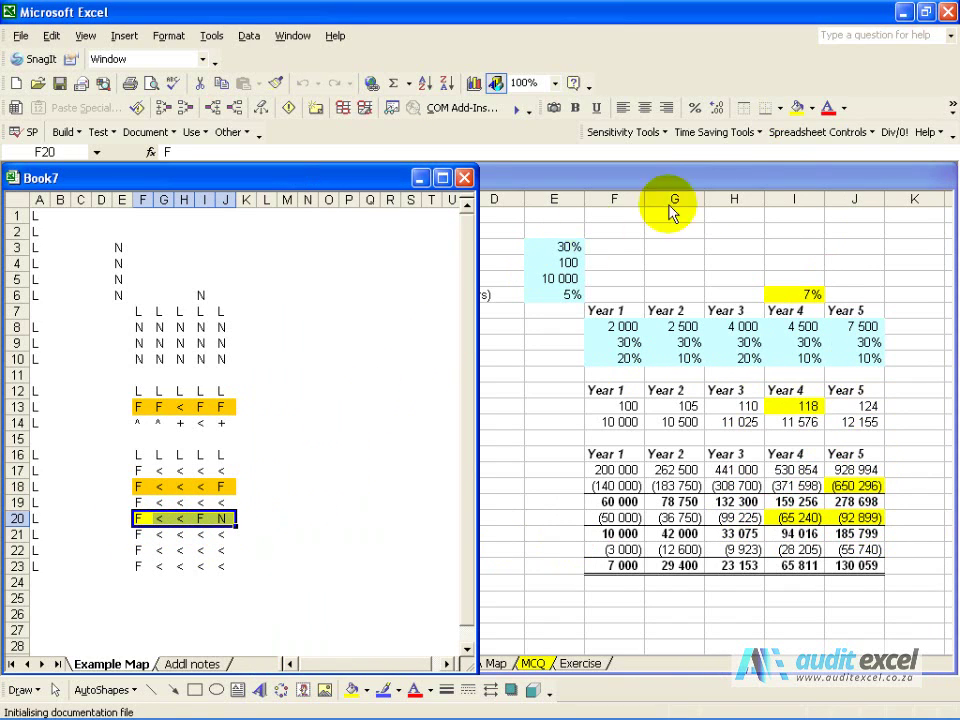
left_click(812, 107)
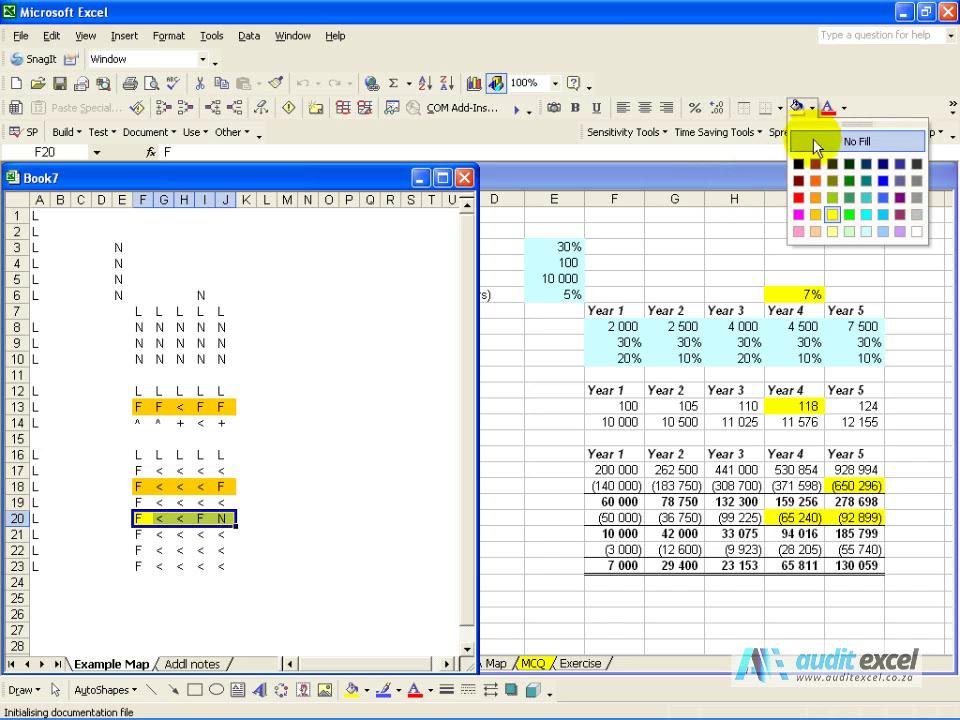
left_click(828, 213)
left_click(663, 177)
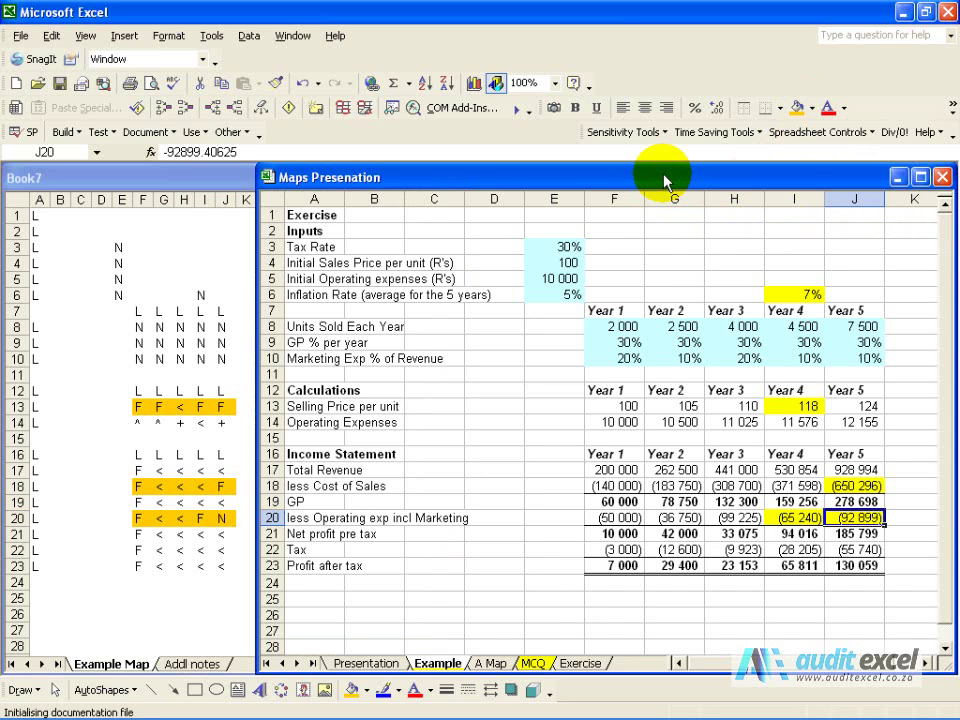